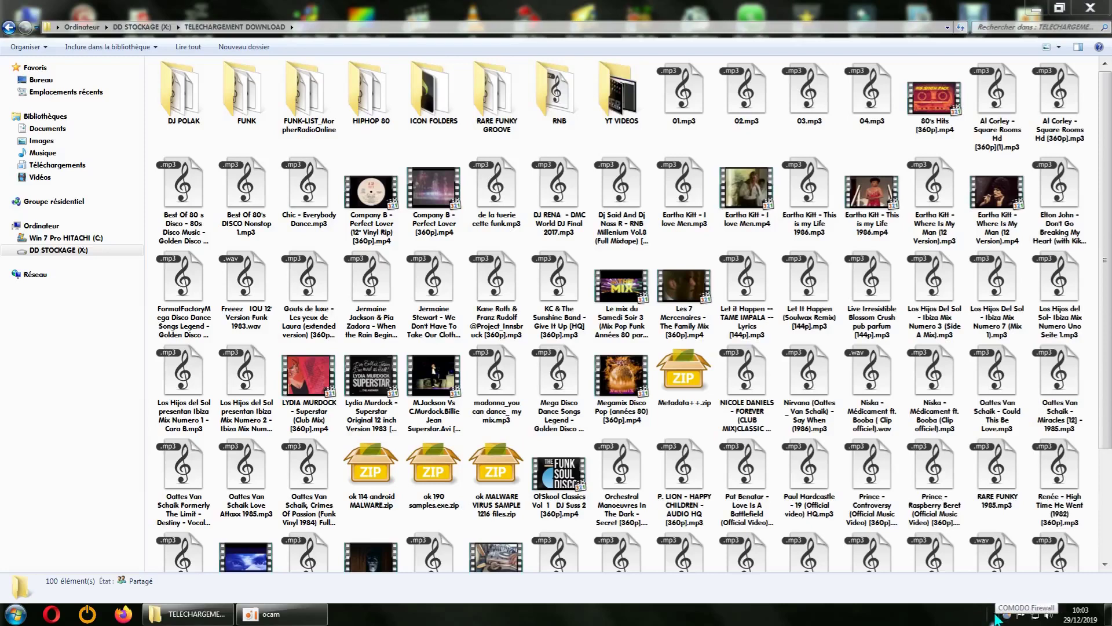
Check the protection status in the COMODO Firewall main window and close it.
double_click(997, 617)
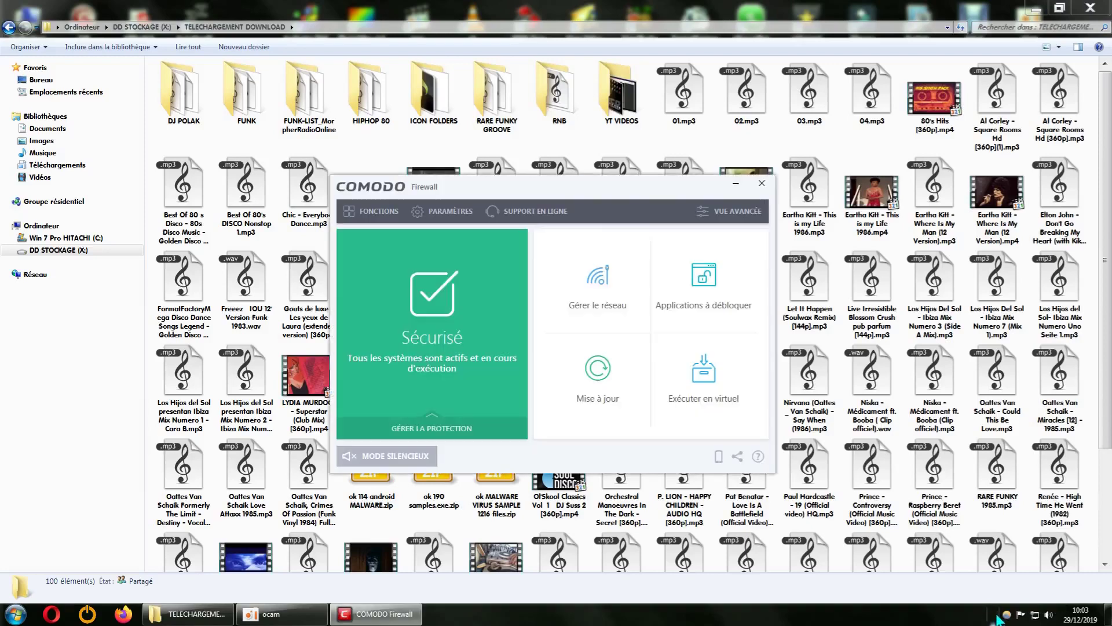
left_click(762, 184)
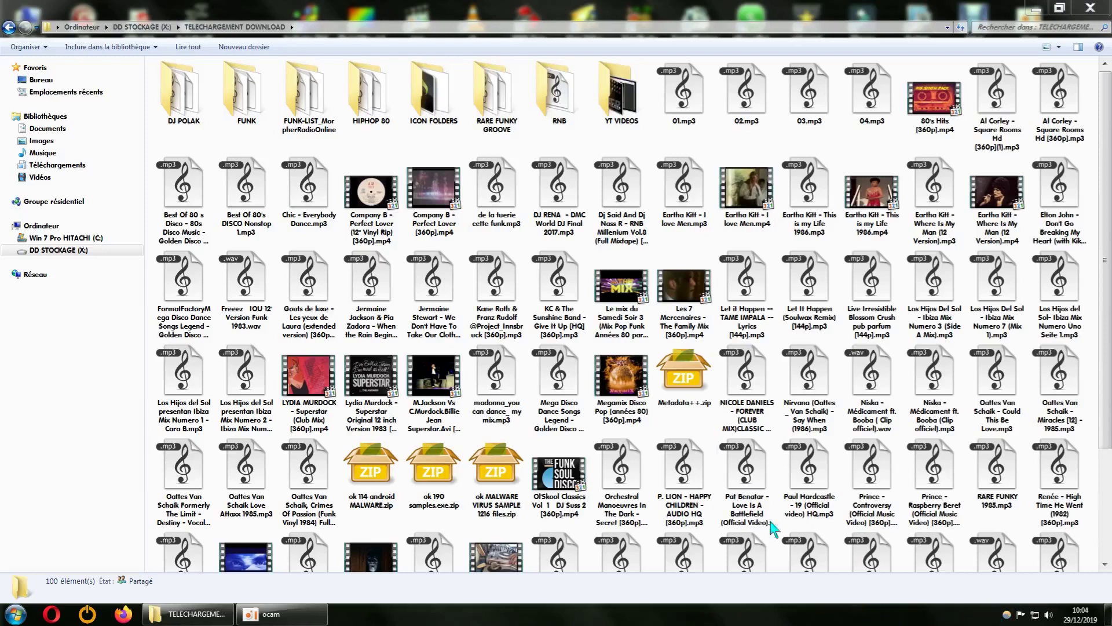
Examine the details of the ok 114 android MALWARE, ok 190 samples.exe and ok MALWARE VIRUS SAMPLE 1216 files zip archives.
left_click(368, 478)
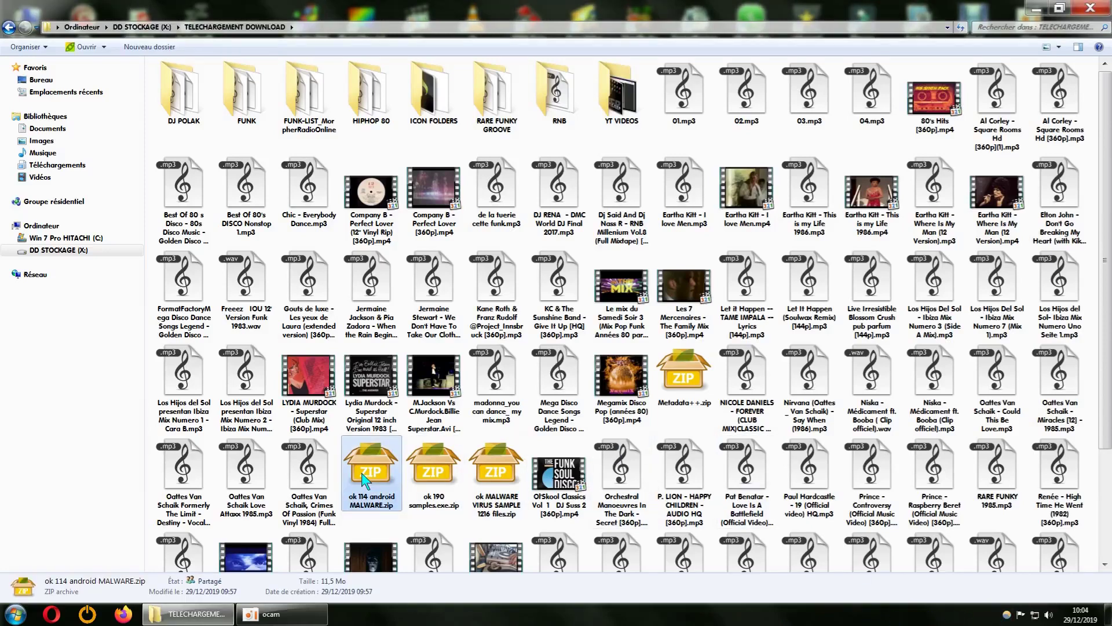
left_click(432, 488)
left_click(501, 492)
left_click(431, 488)
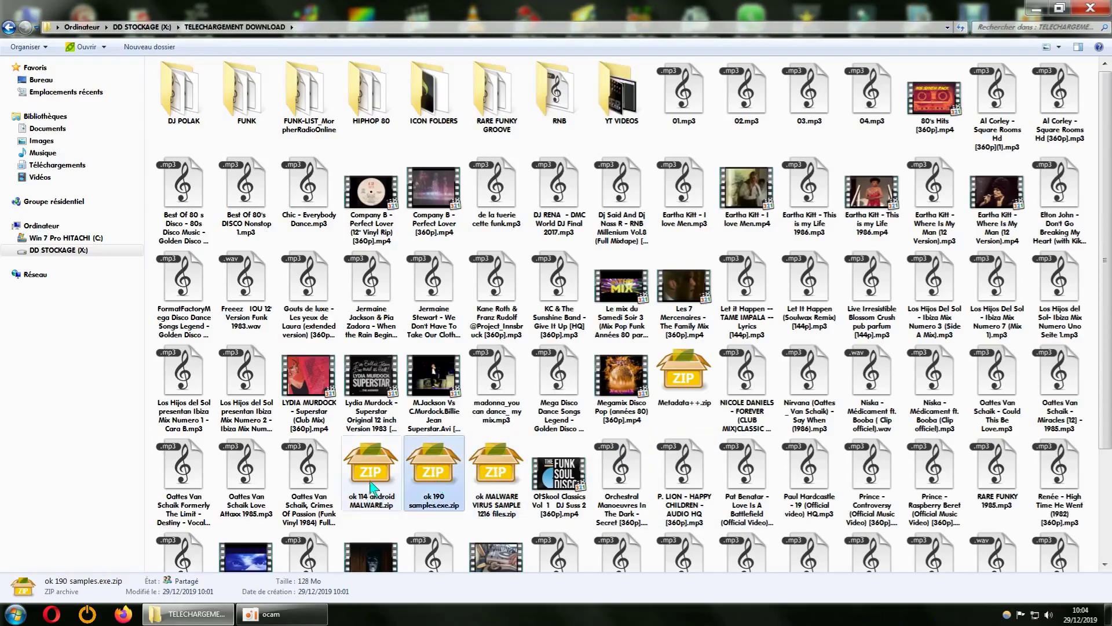
left_click(383, 489)
left_click(419, 482)
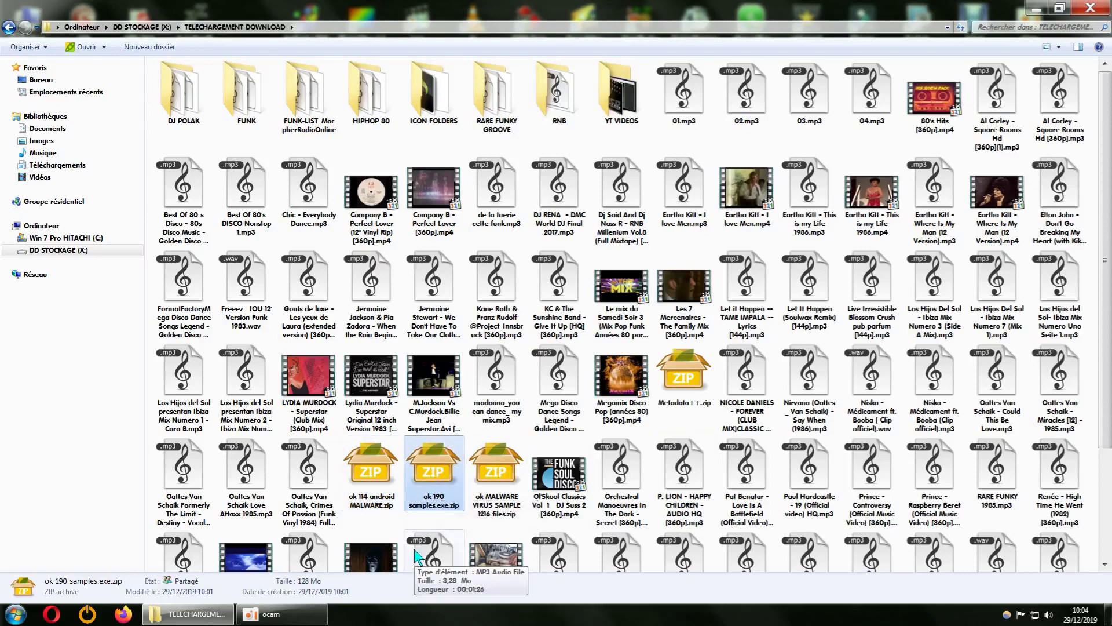
left_click(371, 481)
left_click(439, 490)
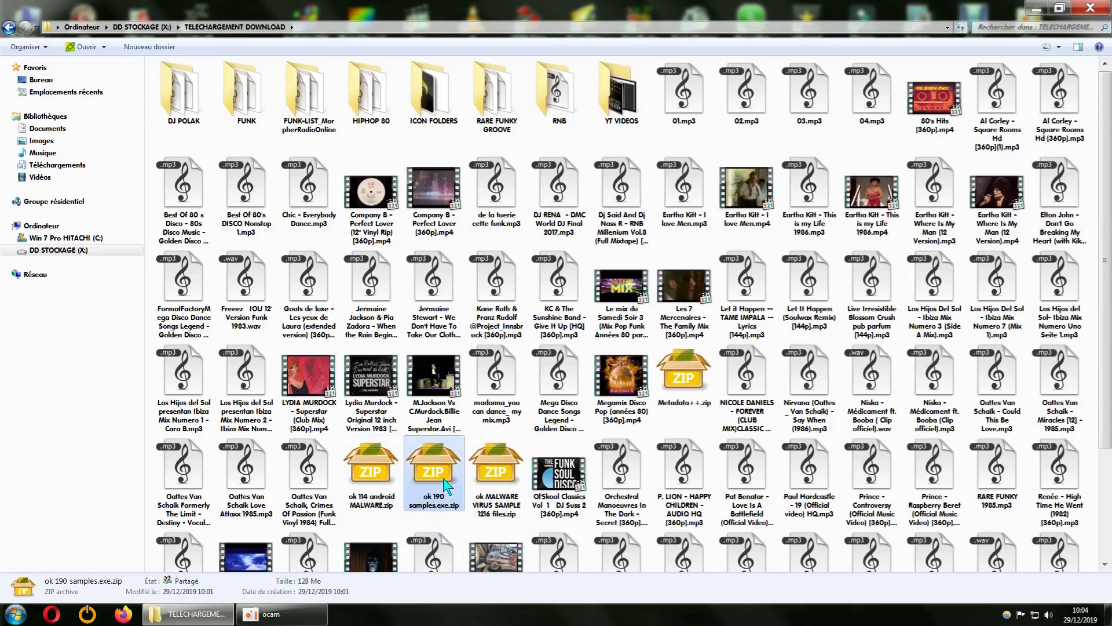
left_click(496, 472)
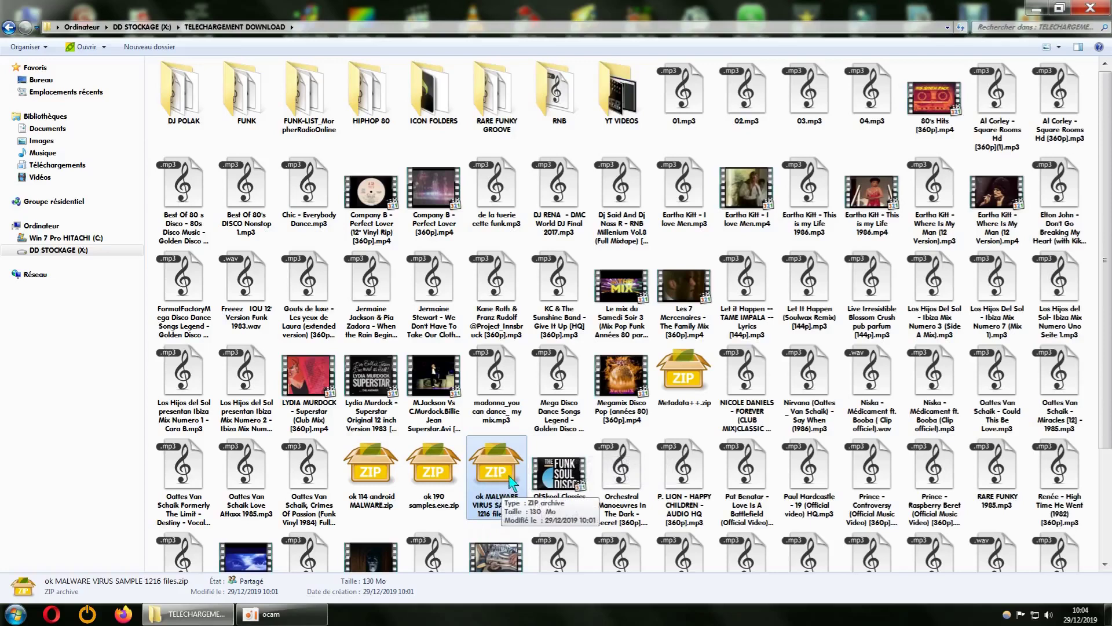
Minimize the file window, check the protection status in Windows Defender, and close it.
left_click(1036, 8)
double_click(29, 217)
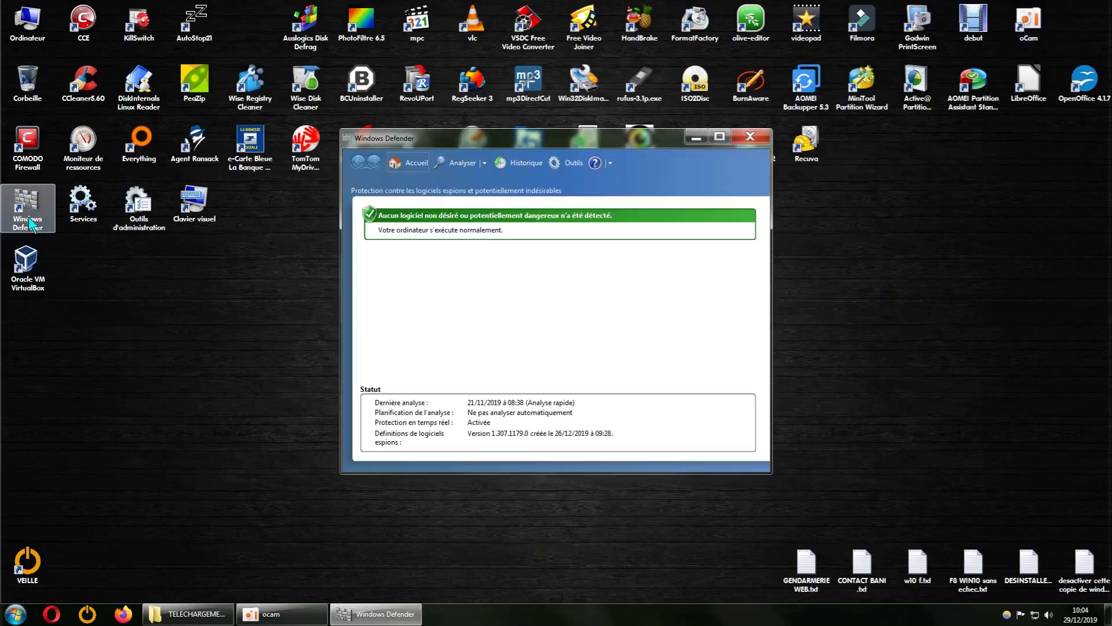
left_click(751, 136)
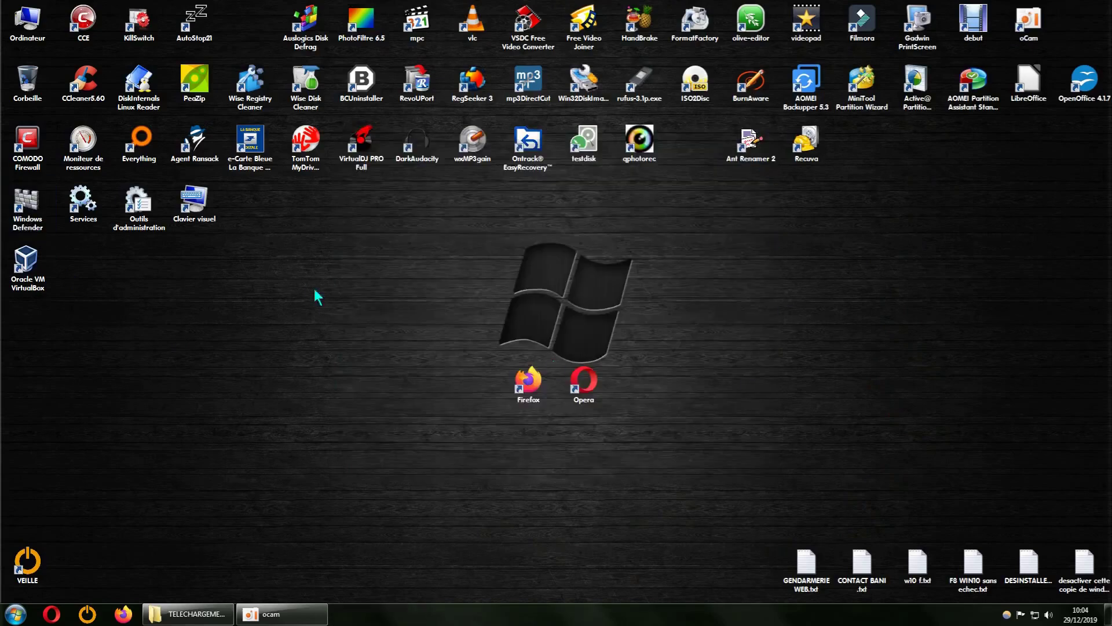
Check the COMODO Firewall window and review its notification-area options for firewall, automatic containment, VirusScope and website filtering.
double_click(29, 145)
left_click(765, 181)
right_click(1004, 614)
mouse_move(1018, 487)
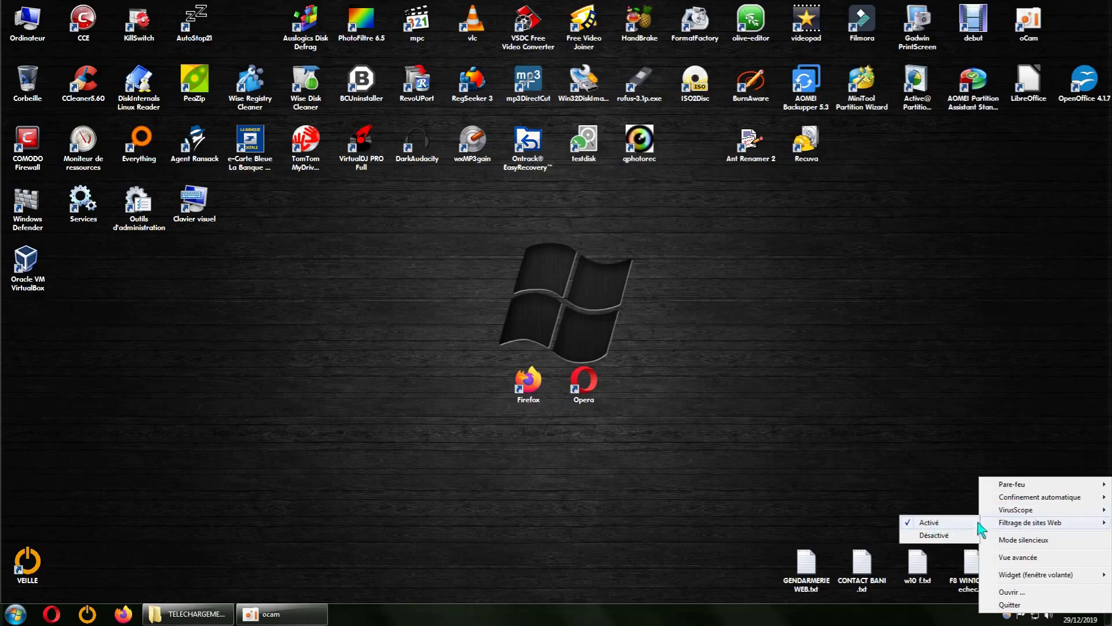
left_click(477, 417)
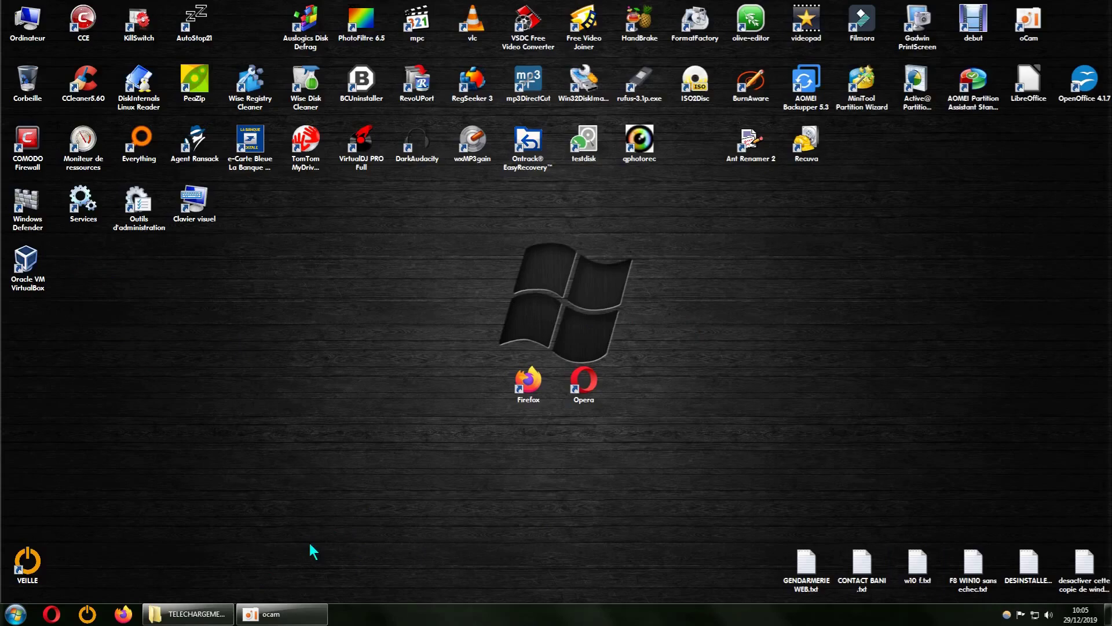
Return to the TELECHARGEMENT DOWNLOAD folder and compare the details of the three malware sample zip archives.
left_click(193, 619)
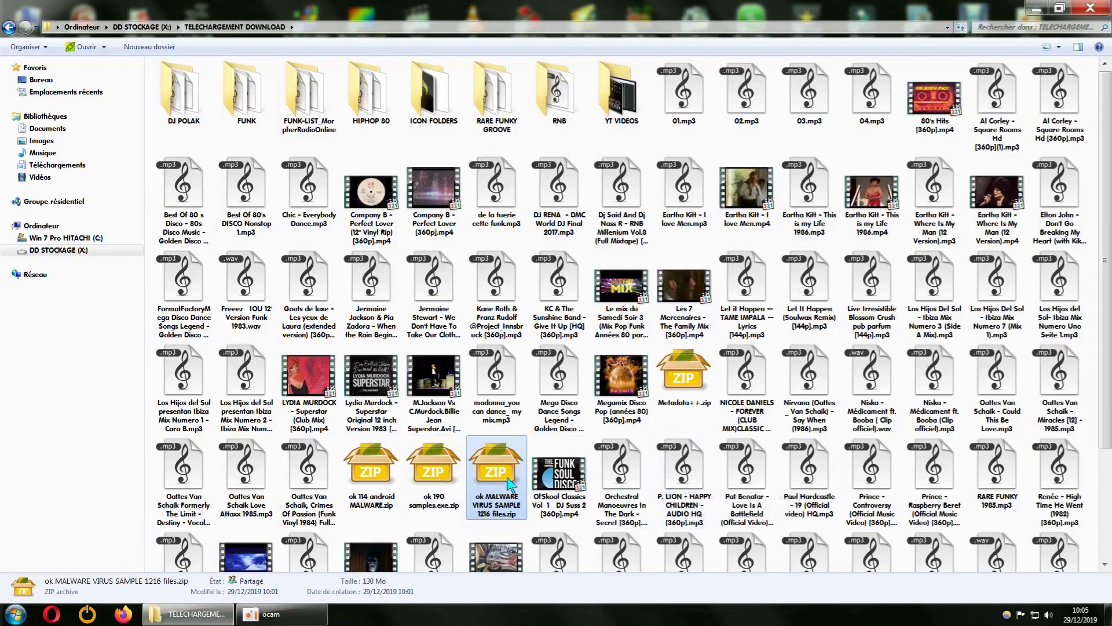
left_click(445, 476)
left_click(381, 476)
left_click(439, 475)
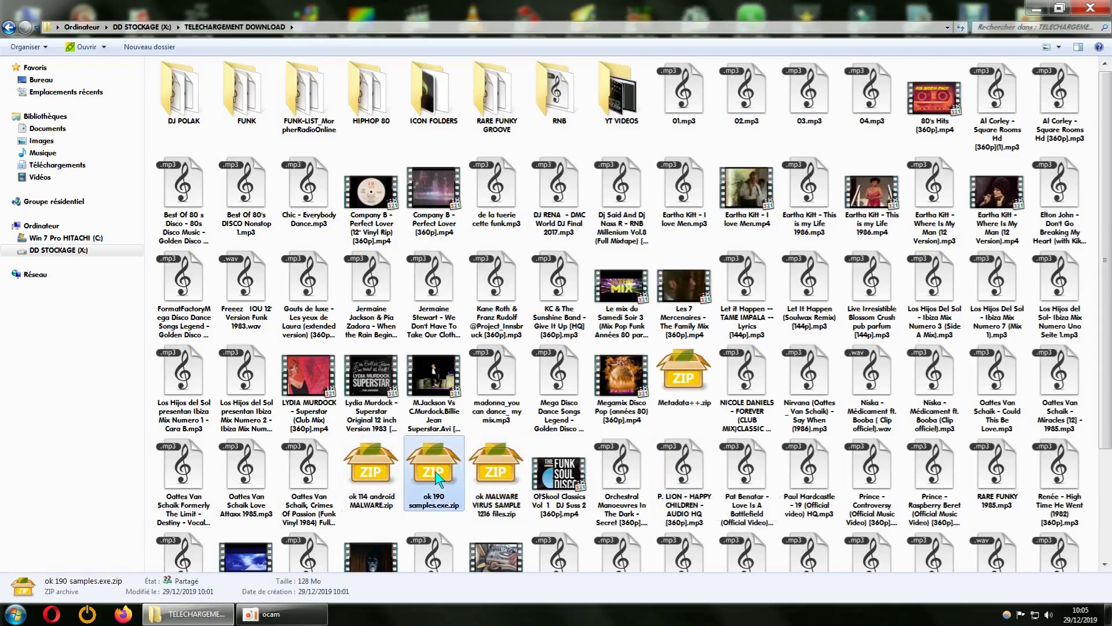
left_click(496, 479)
left_click(445, 480)
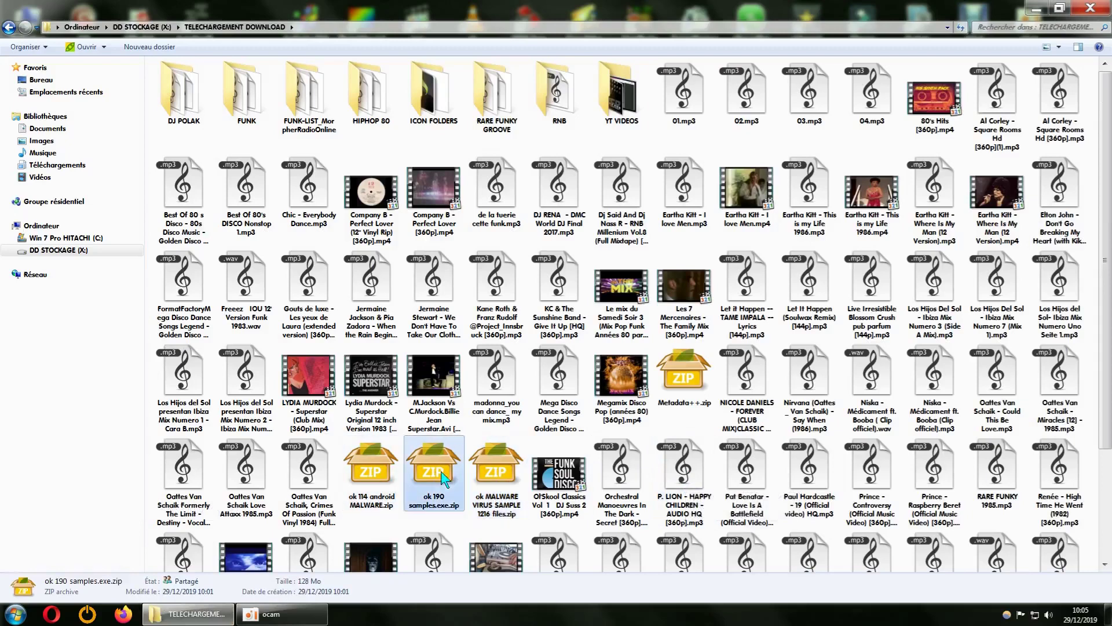
left_click(384, 485)
left_click(435, 483)
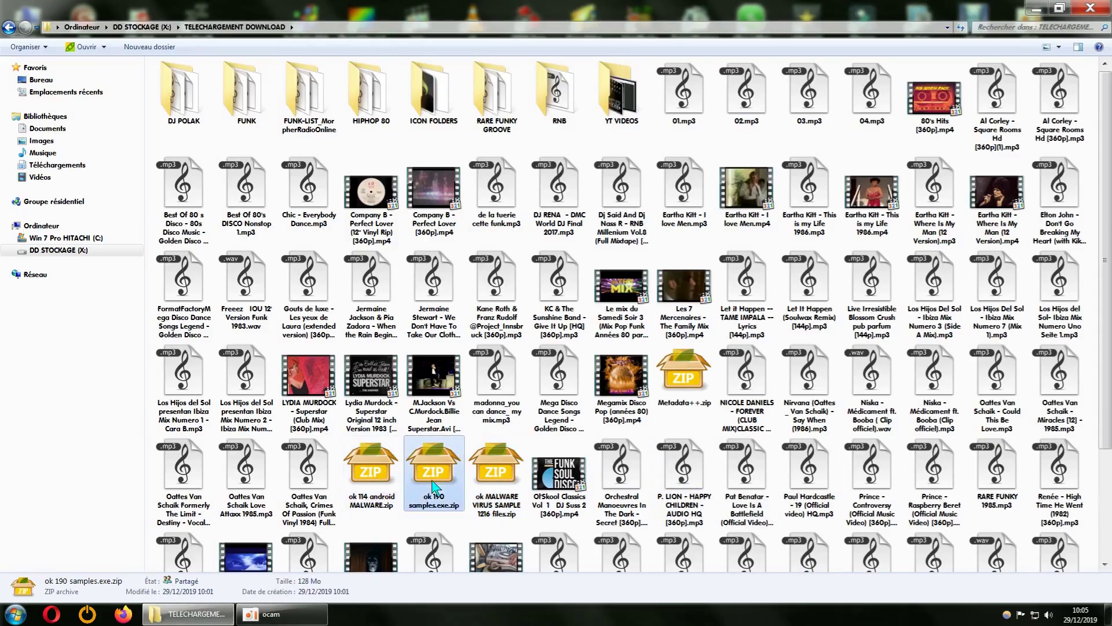
left_click(497, 482)
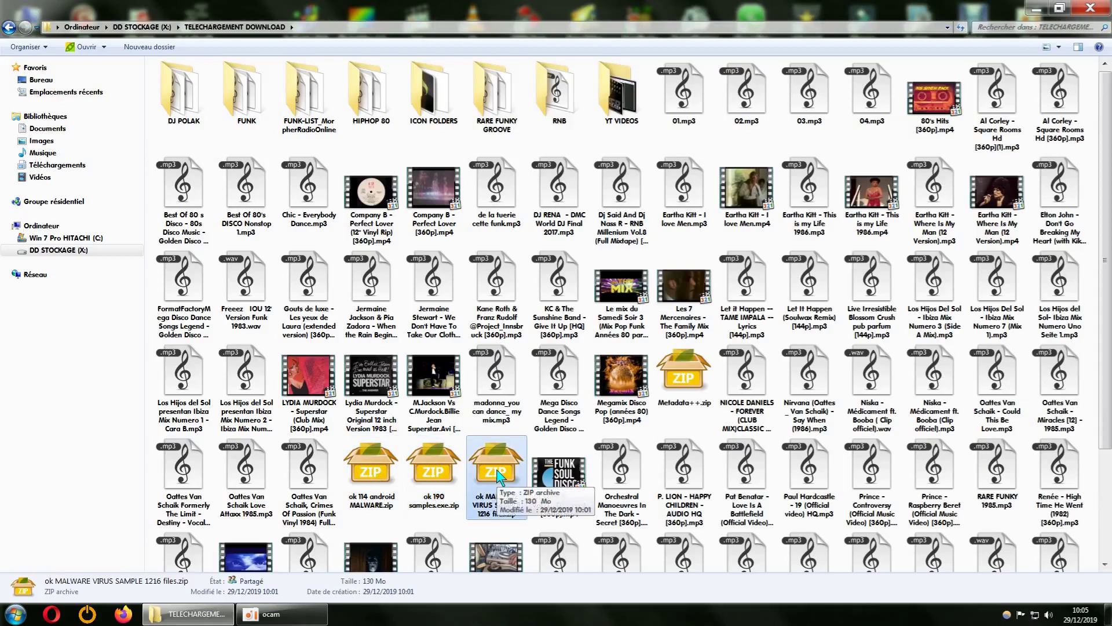
left_click(436, 476)
left_click(382, 477)
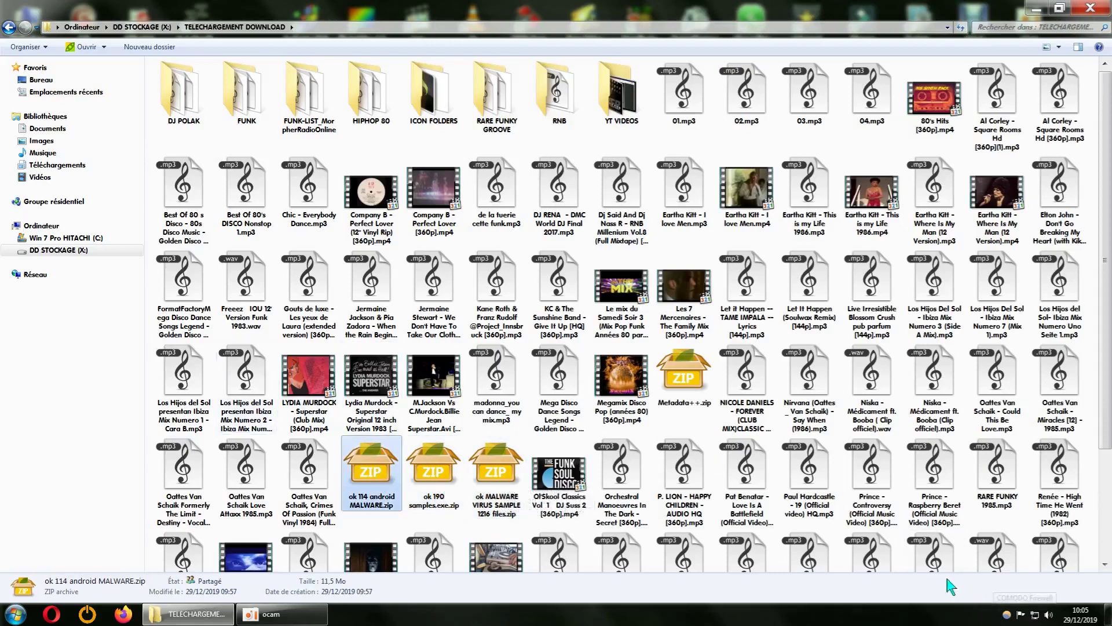
left_click(502, 488)
left_click(458, 482)
left_click(371, 472)
left_click(433, 472)
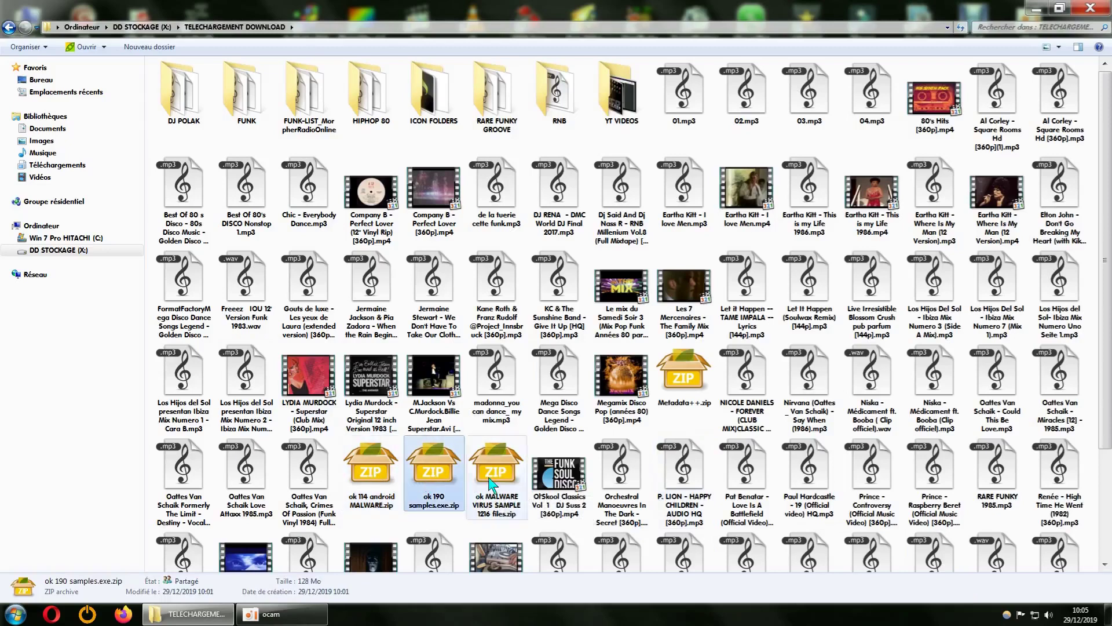
left_click(494, 484)
mouse_move(549, 462)
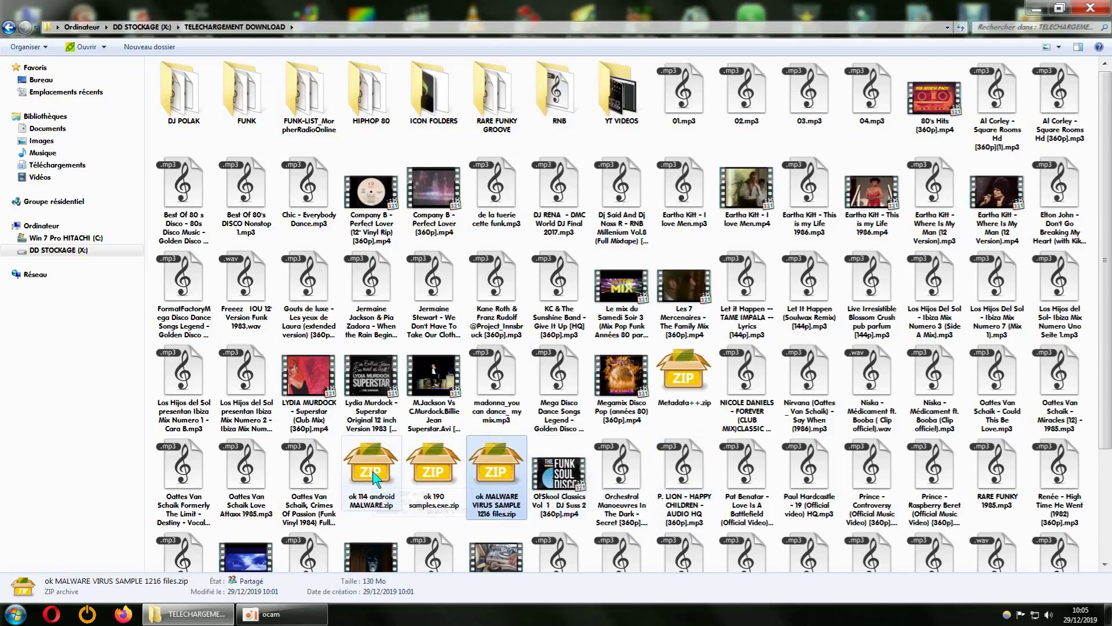
Look for an antivirus scan option among the actions offered for ok 114 android MALWARE.zip, and close the folder window.
mouse_move(374, 478)
right_click(380, 477)
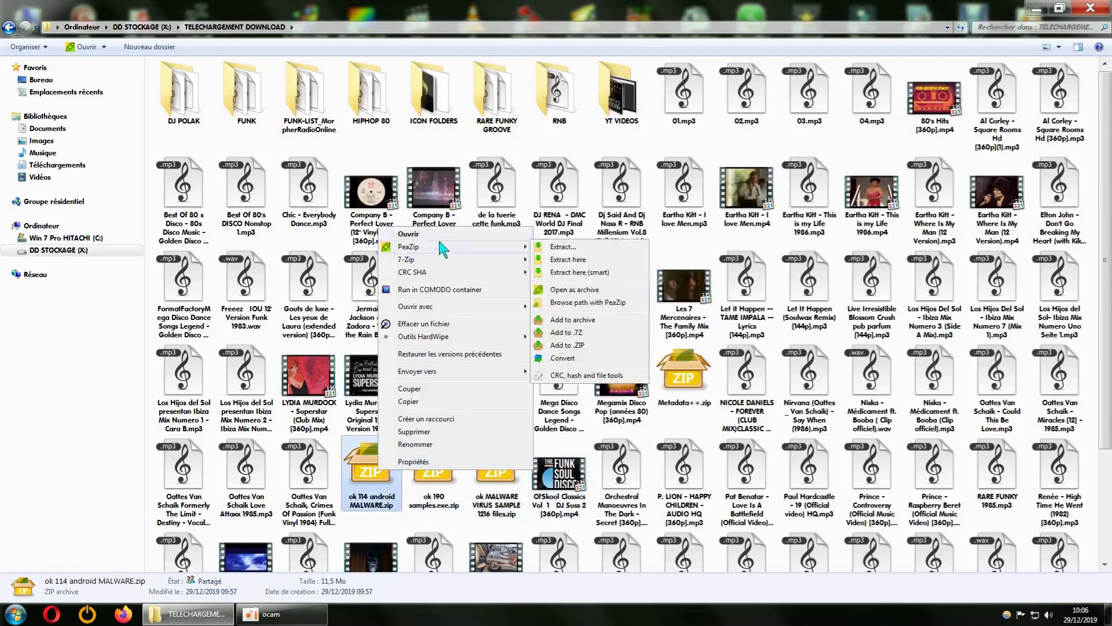
right_click(365, 485)
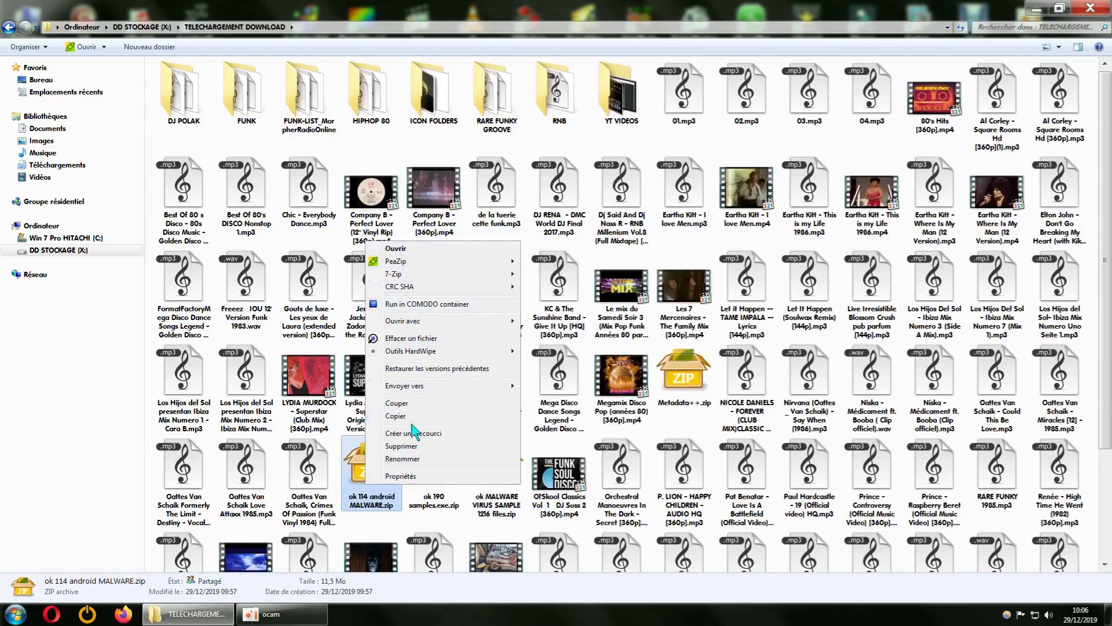
mouse_move(418, 389)
left_click(75, 451)
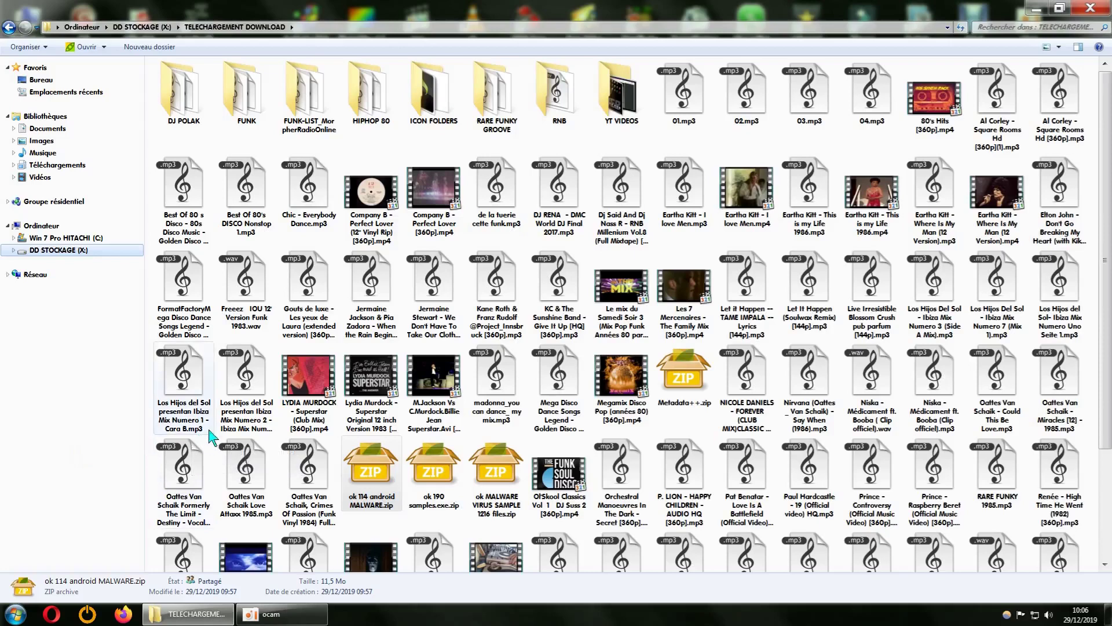
left_click(383, 468)
right_click(376, 474)
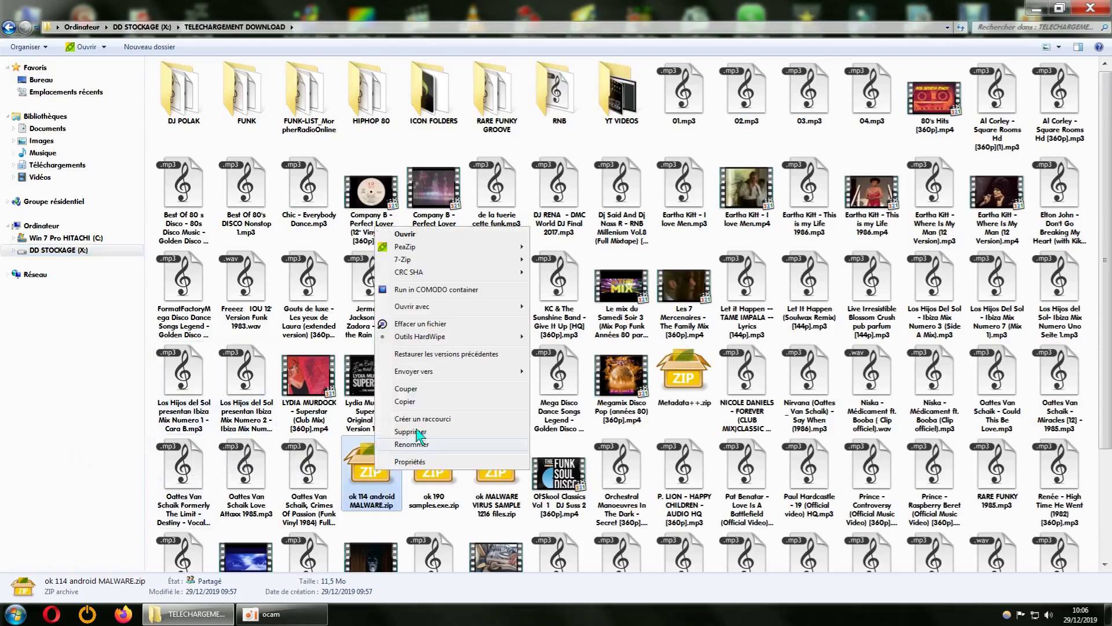
left_click(374, 483)
right_click(373, 480)
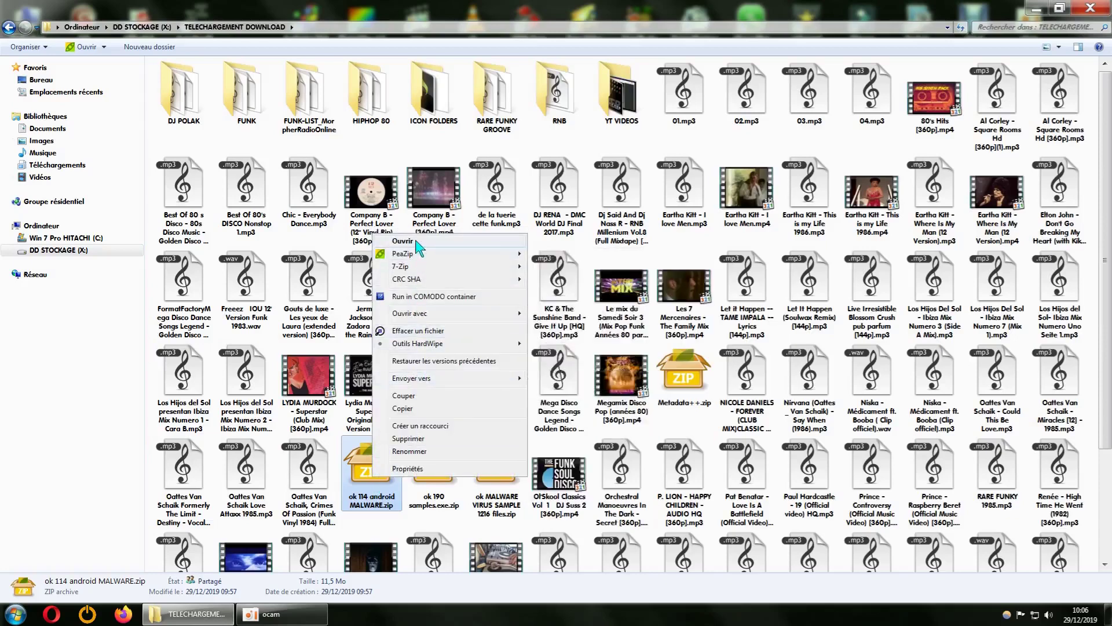
mouse_move(416, 268)
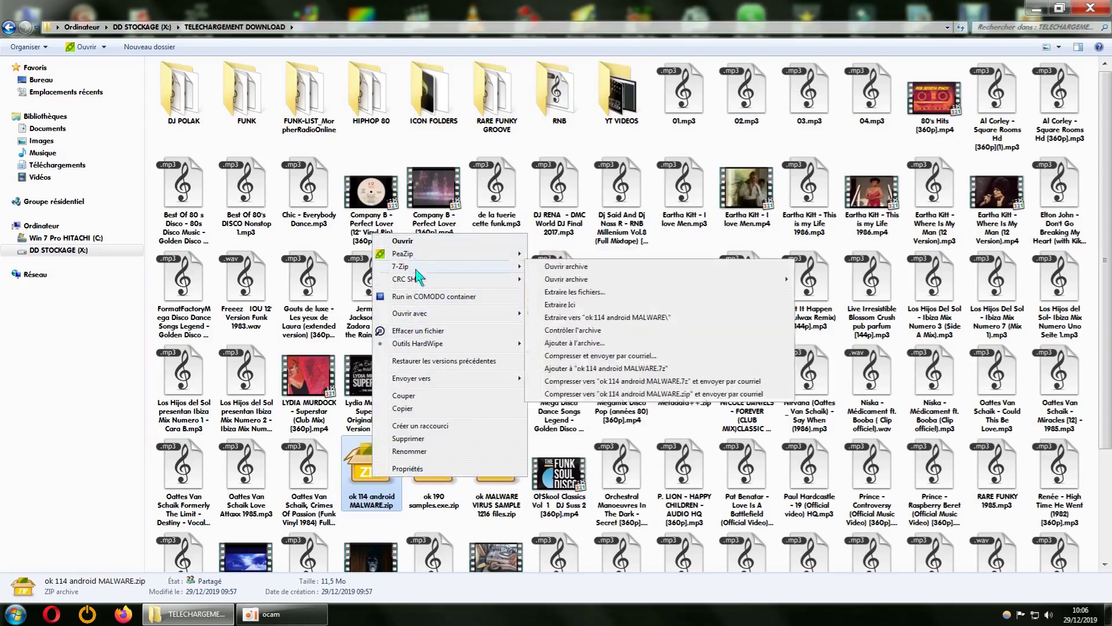
left_click(1092, 8)
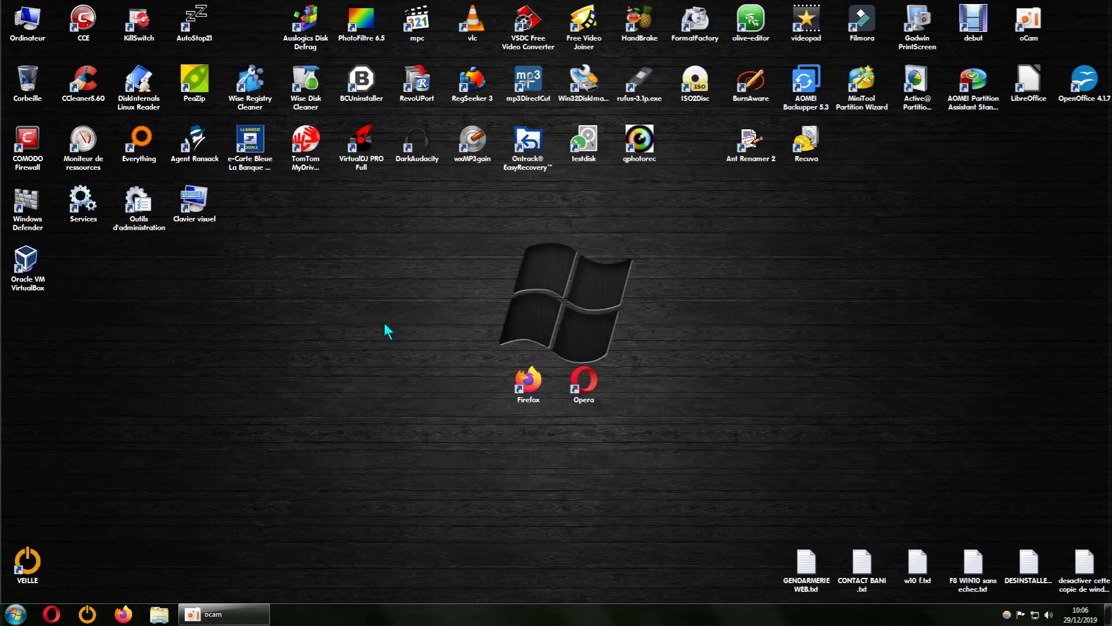
Set up a custom scan of selected files and folders in Windows Defender and open the drive and folder selection.
double_click(28, 204)
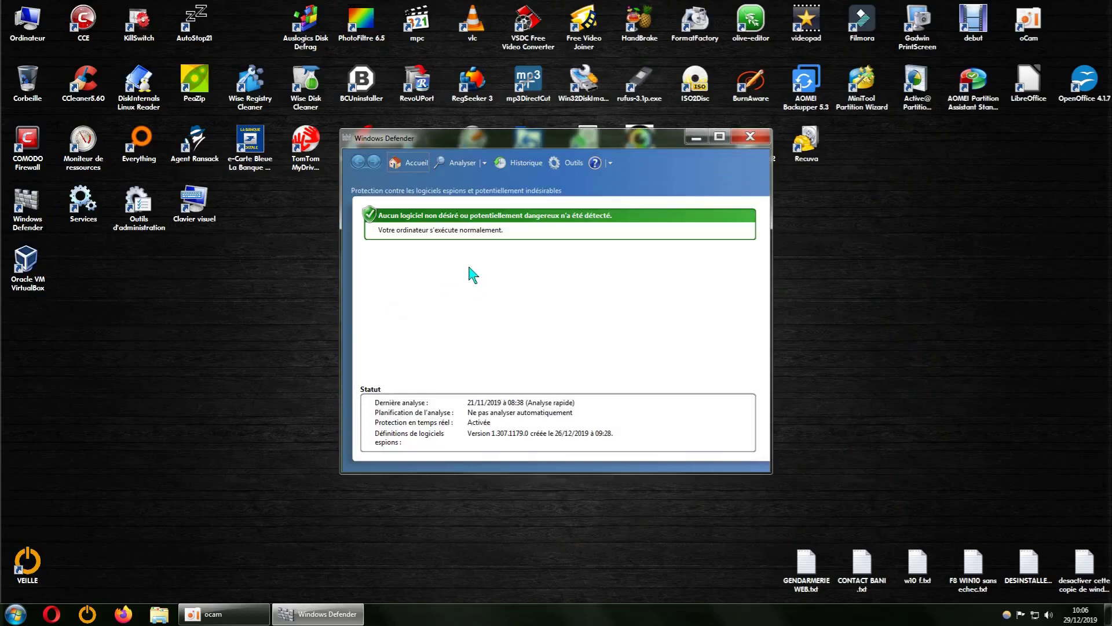
left_click(484, 162)
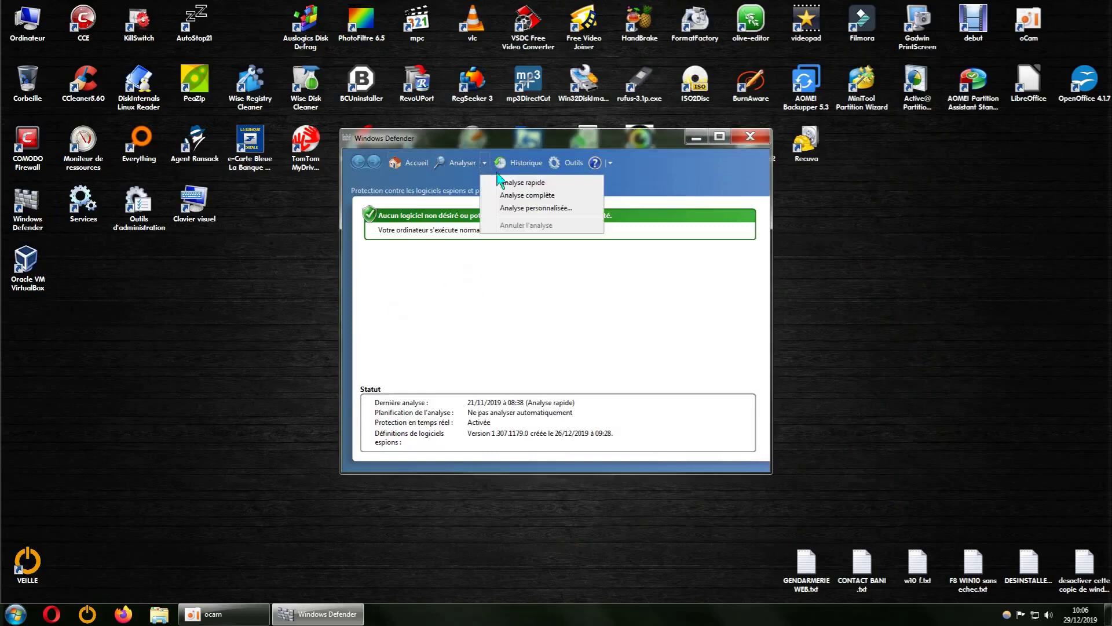
left_click(519, 208)
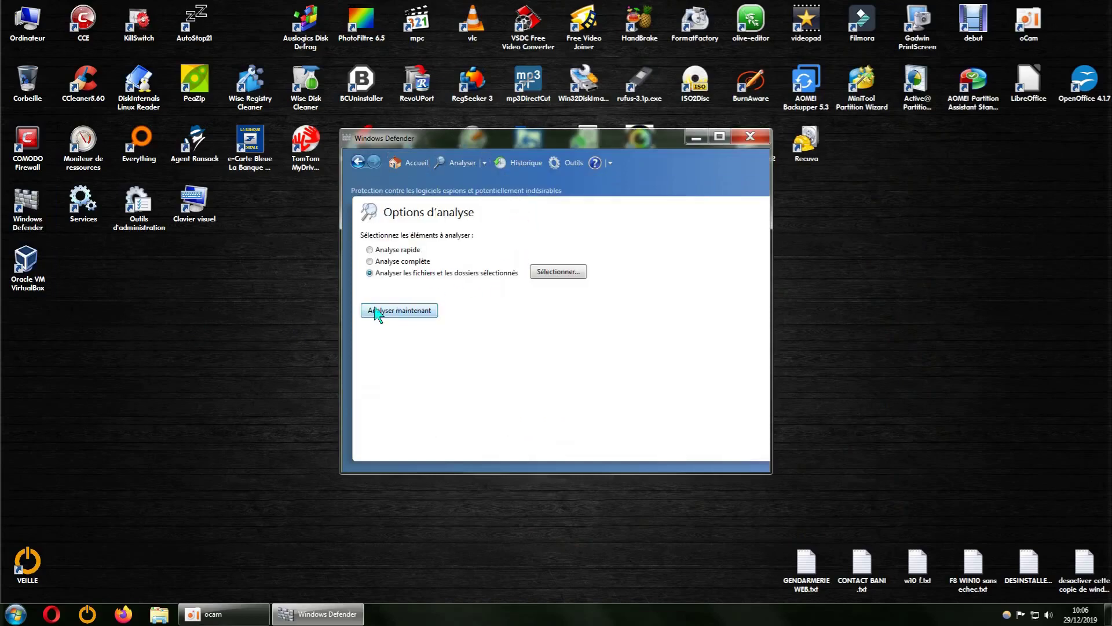
left_click(565, 277)
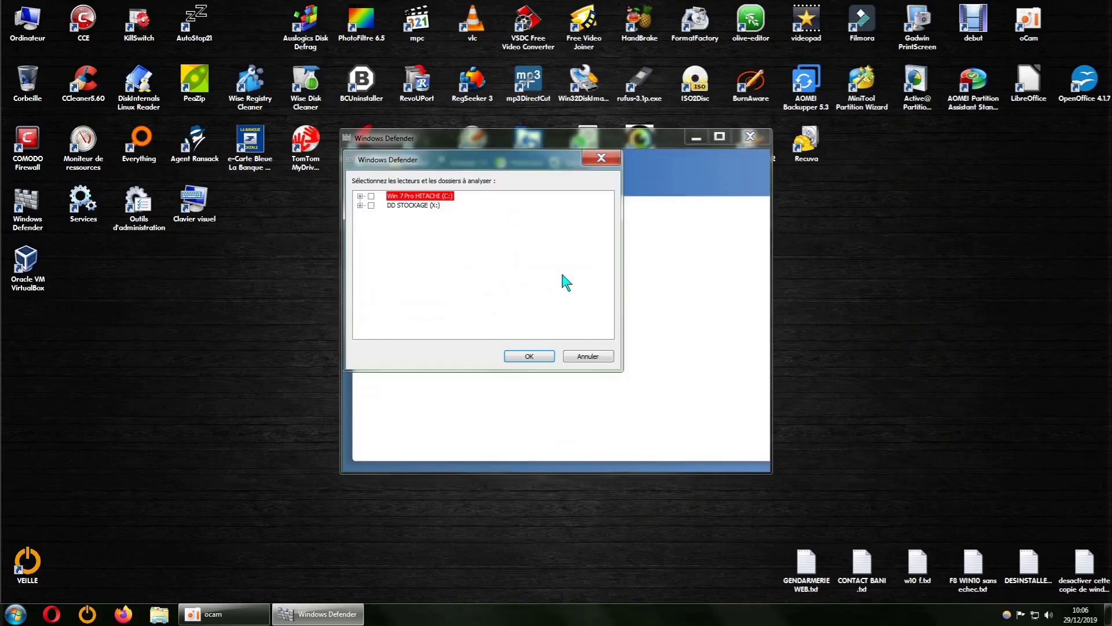
Look for the malware zip archives under TELECHARGEMENT DOWNLOAD on DD STOCKAGE (X:) in the scan folder selection, and close the selection.
left_click(361, 205)
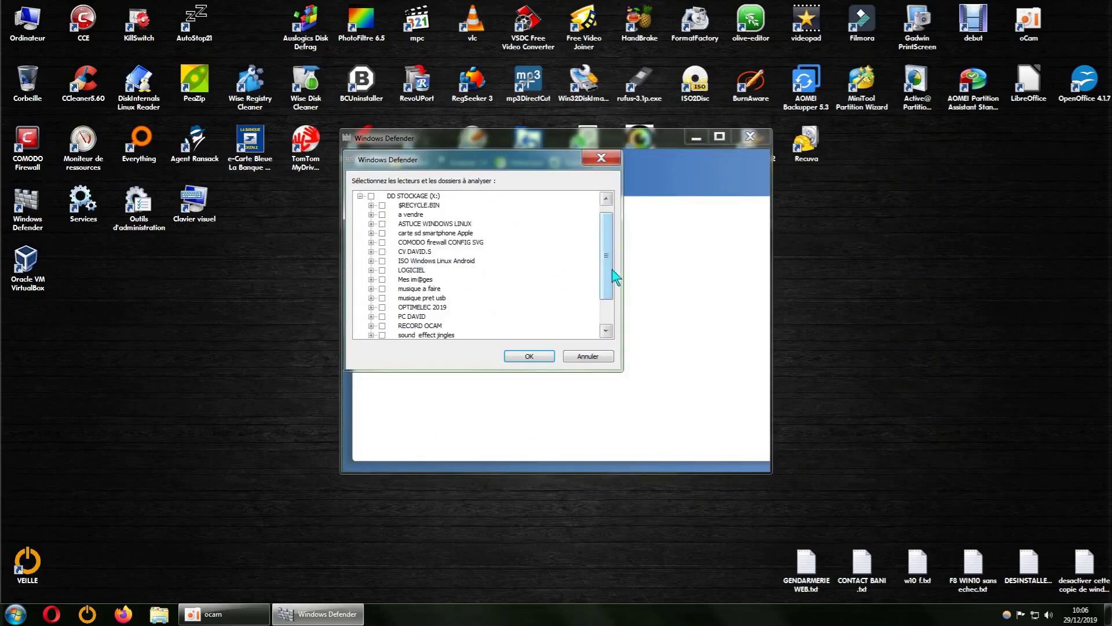
left_click_drag(613, 268, 611, 301)
left_click(372, 325)
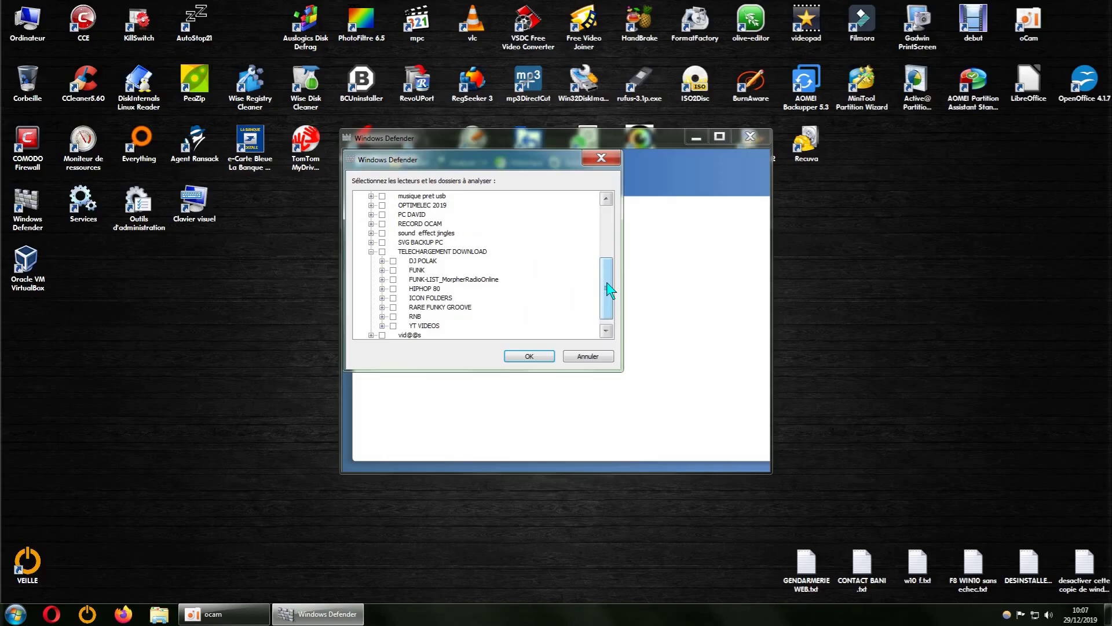
left_click_drag(610, 289, 609, 296)
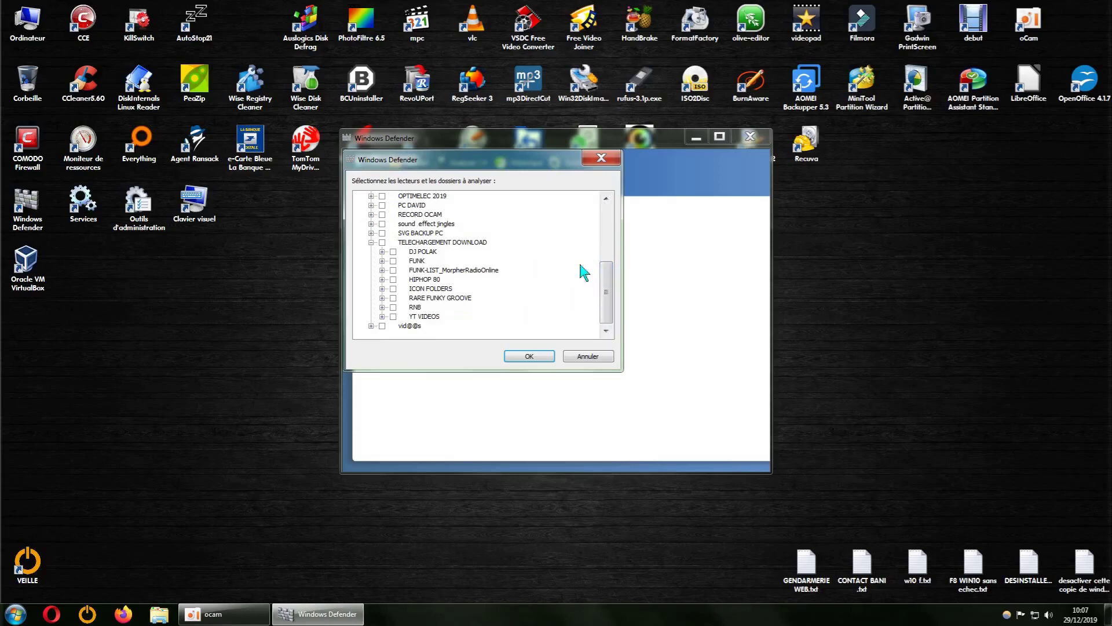
left_click(371, 243)
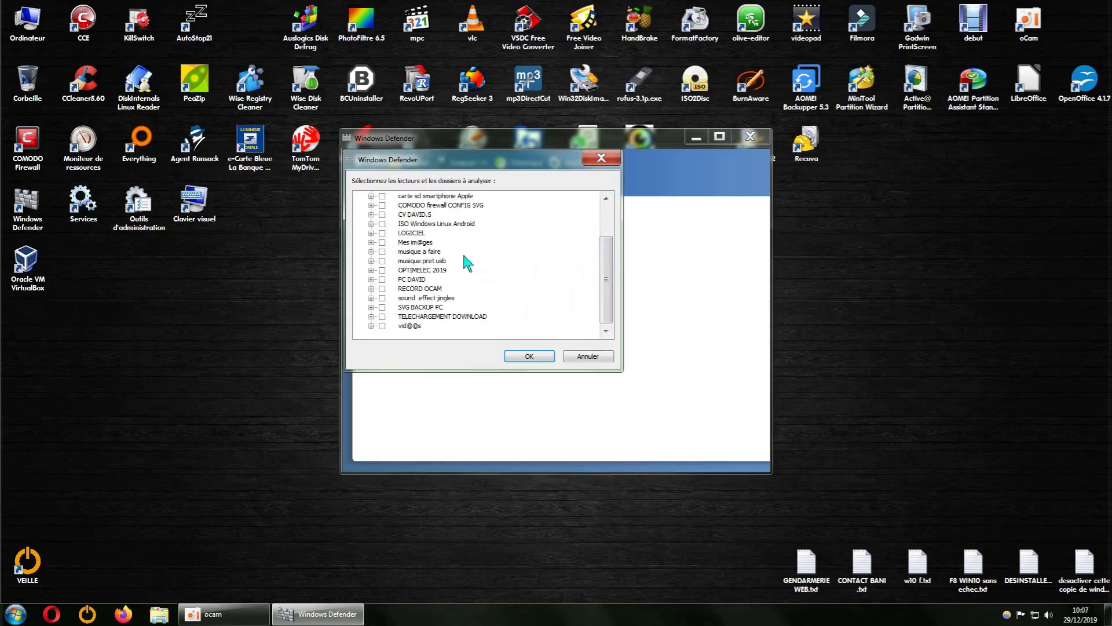
left_click(371, 316)
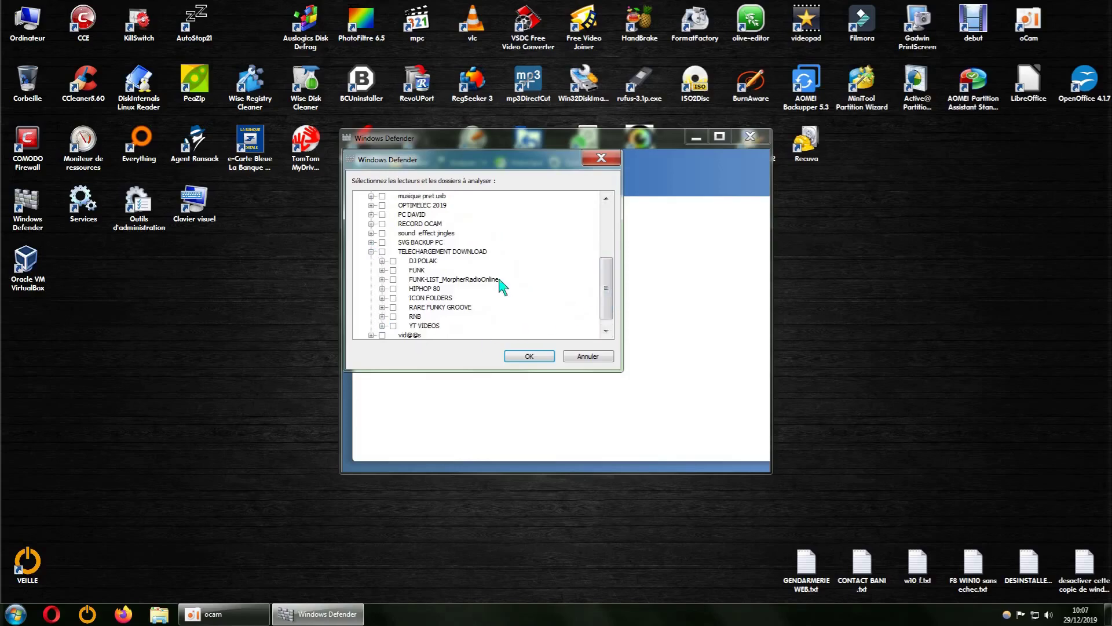
left_click(606, 330)
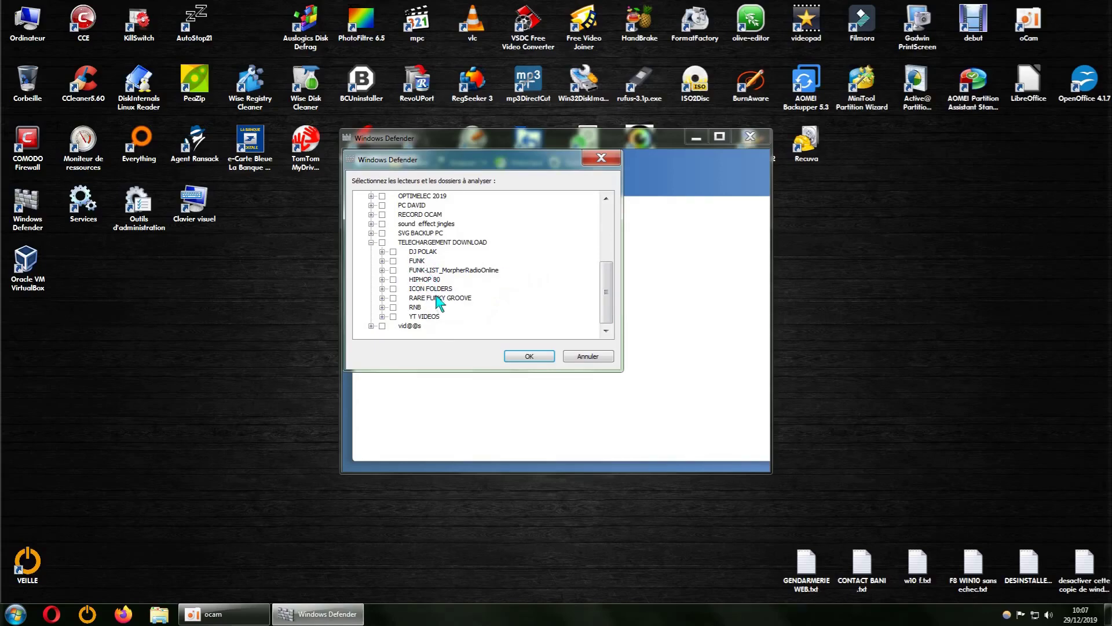
left_click(600, 158)
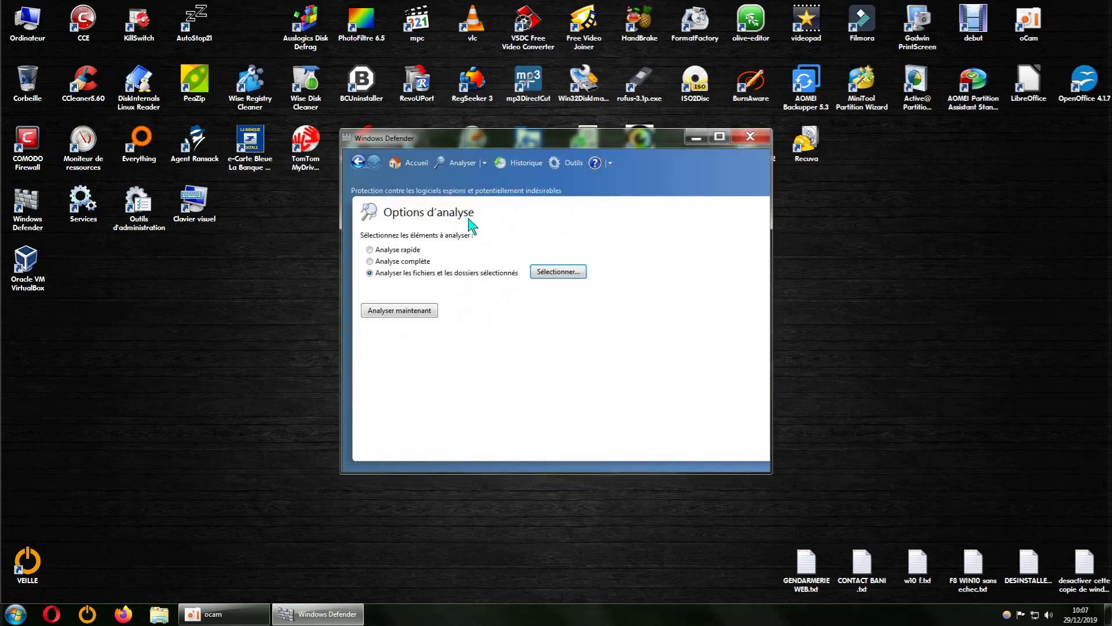
Recheck the TELECHARGEMENT DOWNLOAD contents in a reopened scan folder selection, and close Windows Defender without scanning.
left_click(541, 271)
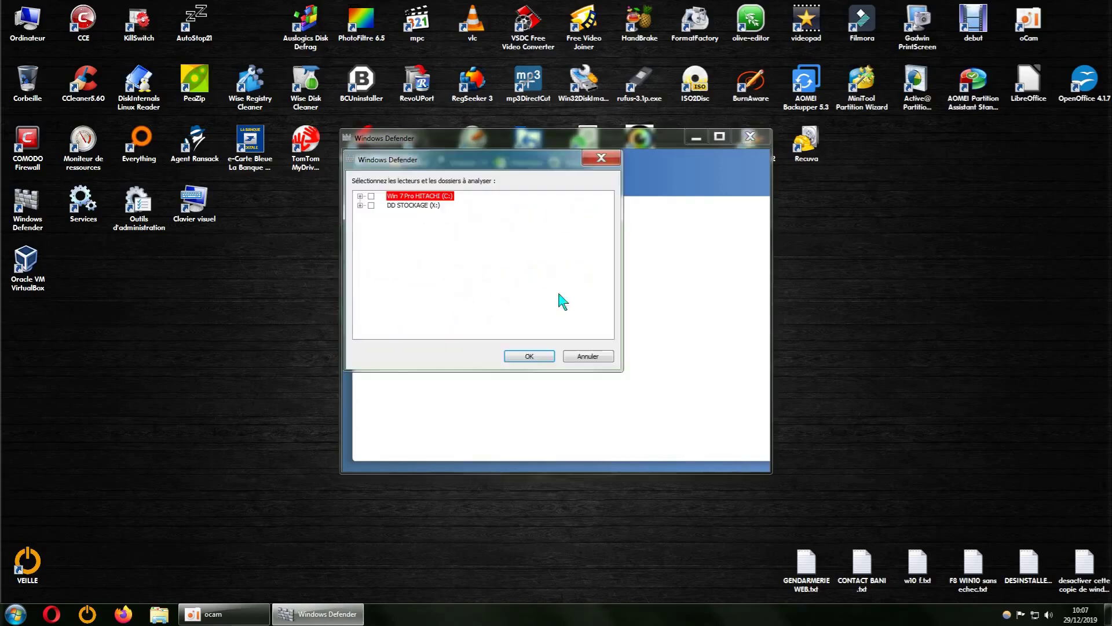
left_click(361, 206)
left_click_drag(604, 266, 611, 312)
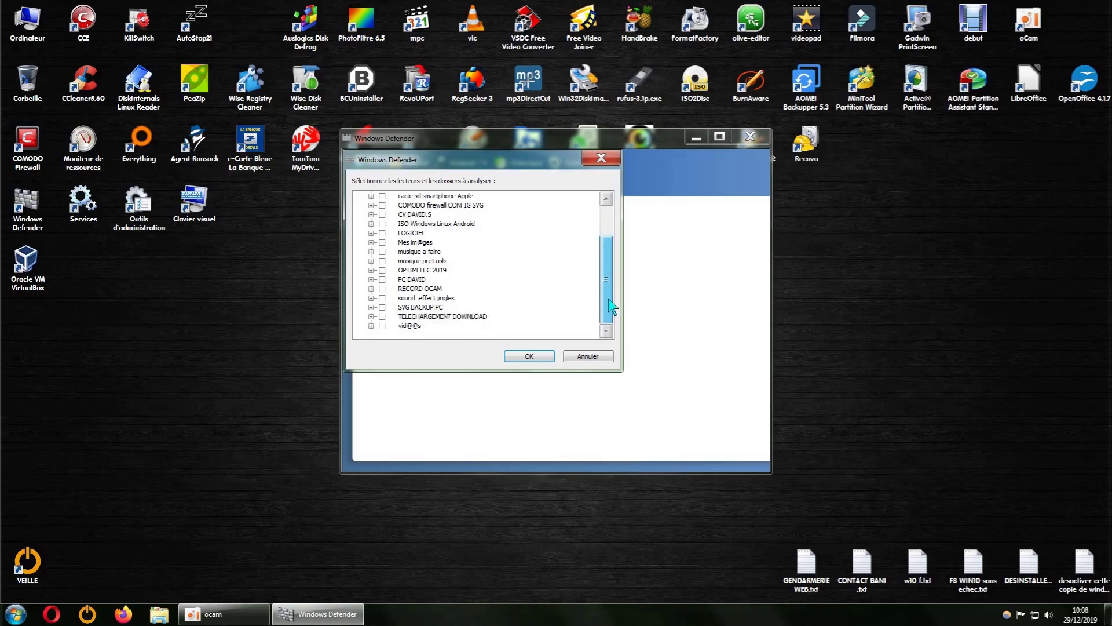
left_click(370, 317)
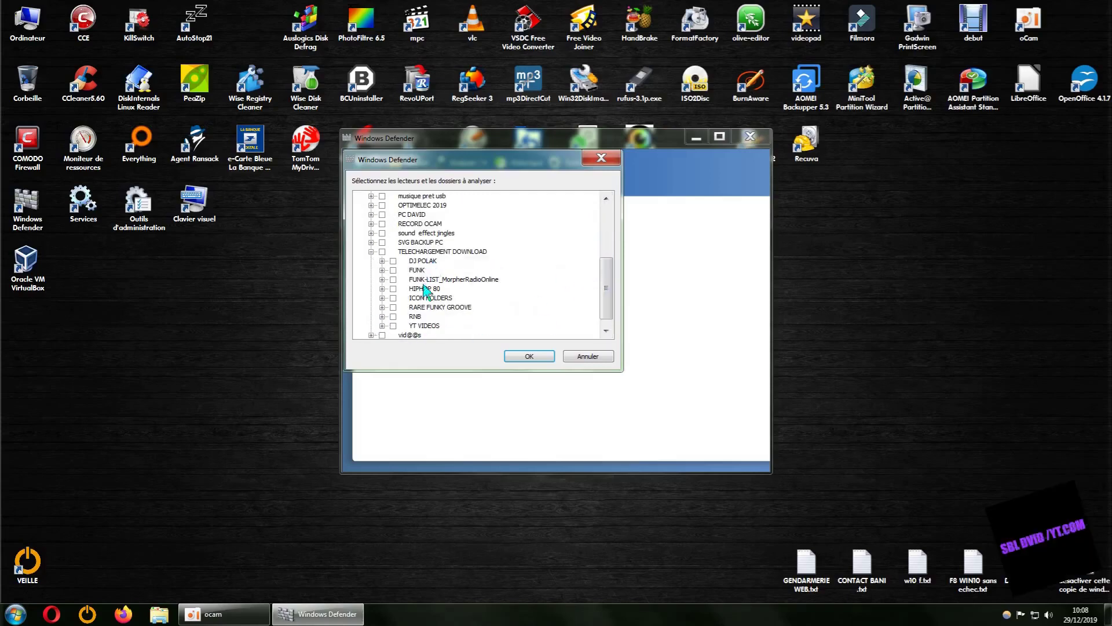
left_click(601, 158)
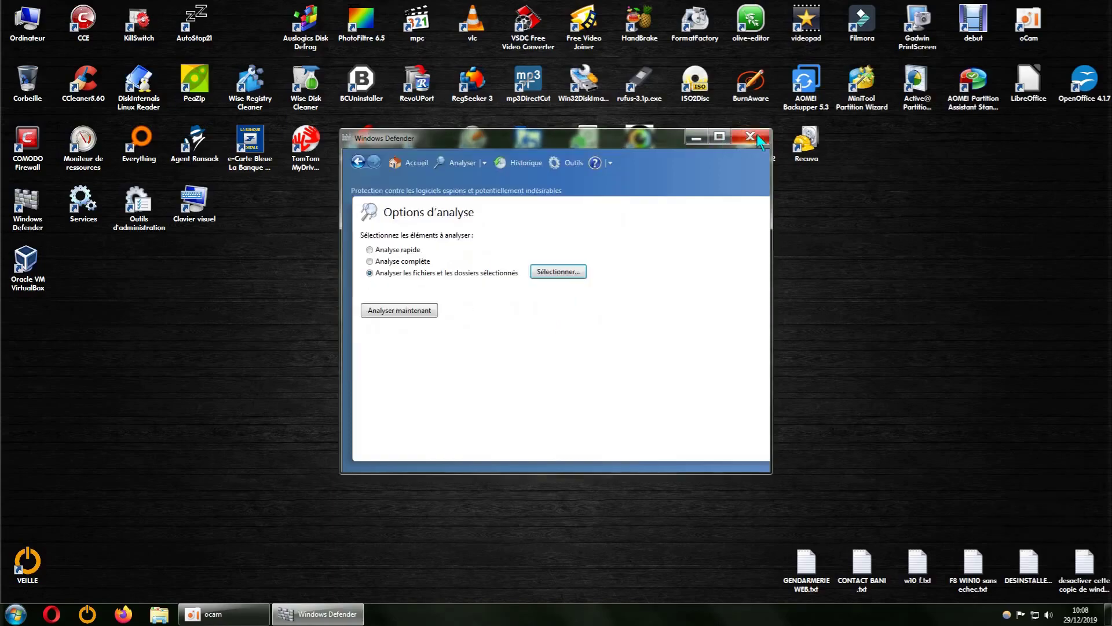
left_click(750, 137)
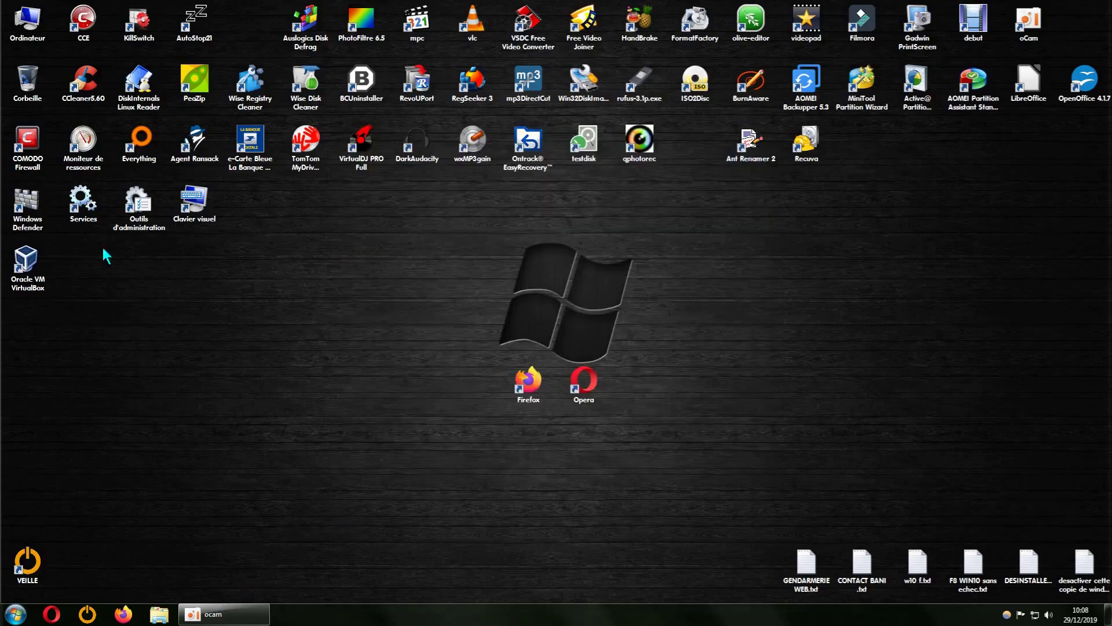
Open TELECHARGEMENT DOWNLOAD on DD STOCKAGE (X:) and extract ok 114 android MALWARE.zip with 7-Zip into a folder of the same name.
double_click(33, 33)
double_click(357, 94)
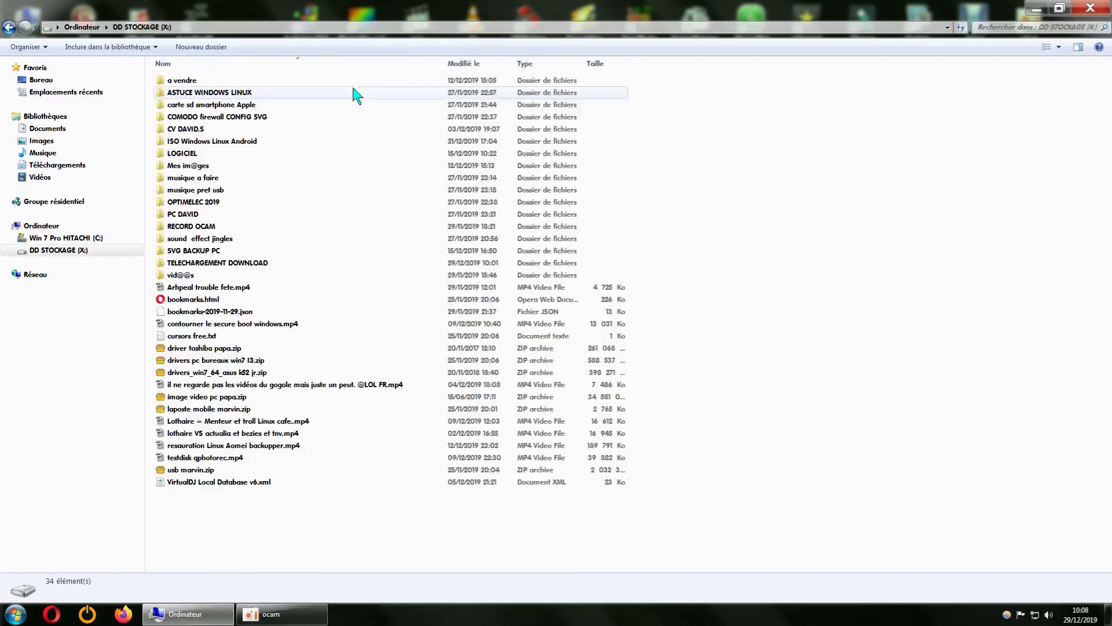
double_click(246, 264)
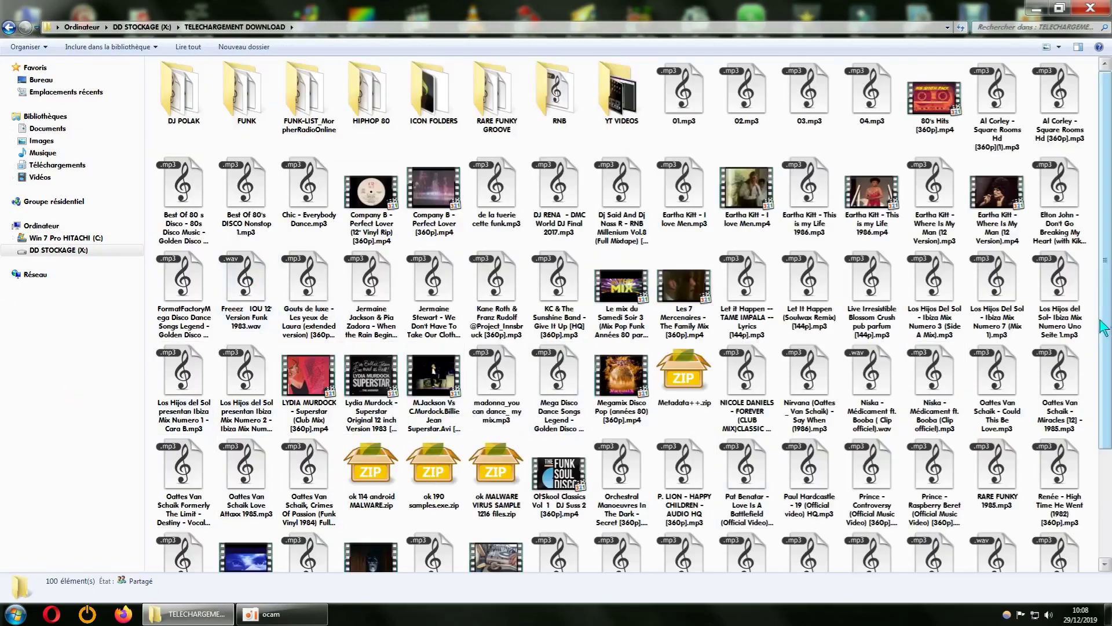
left_click_drag(1106, 325, 1106, 422)
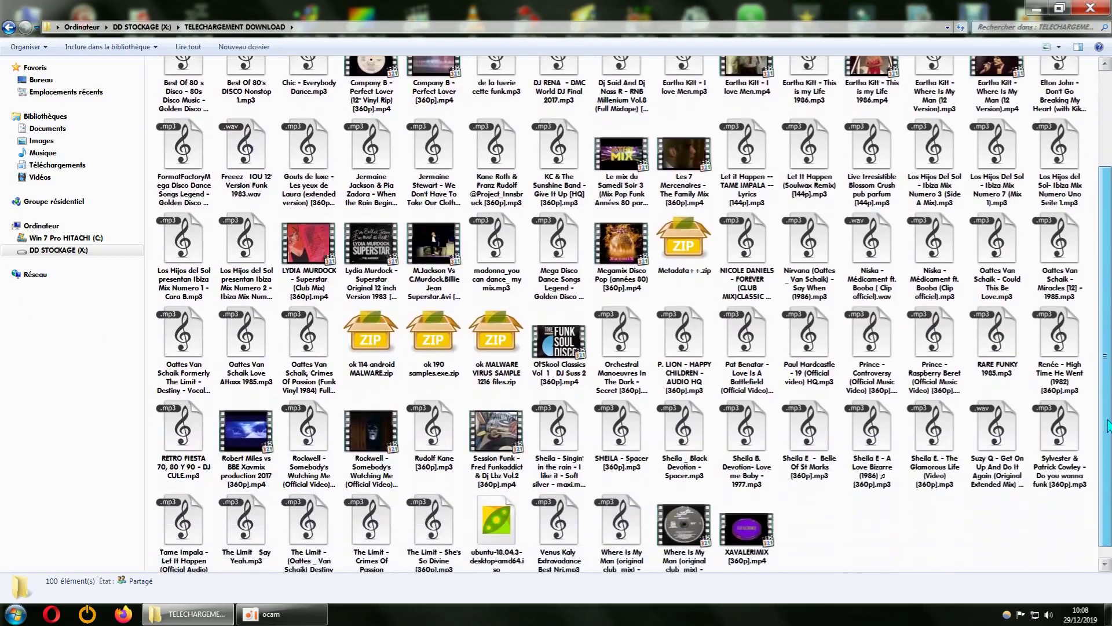
right_click(372, 339)
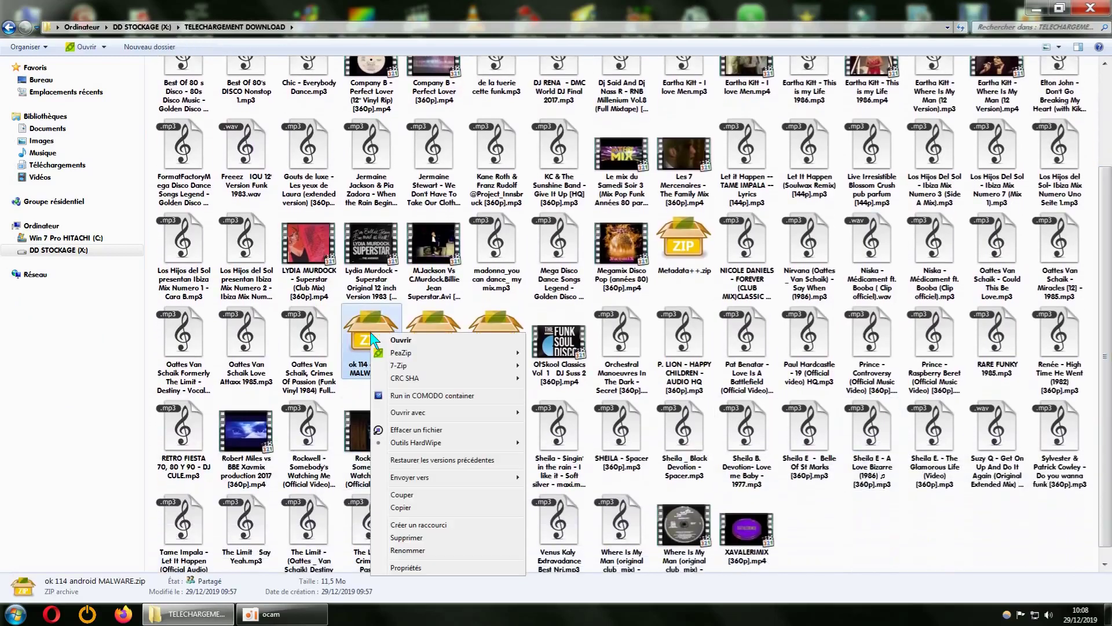
mouse_move(423, 366)
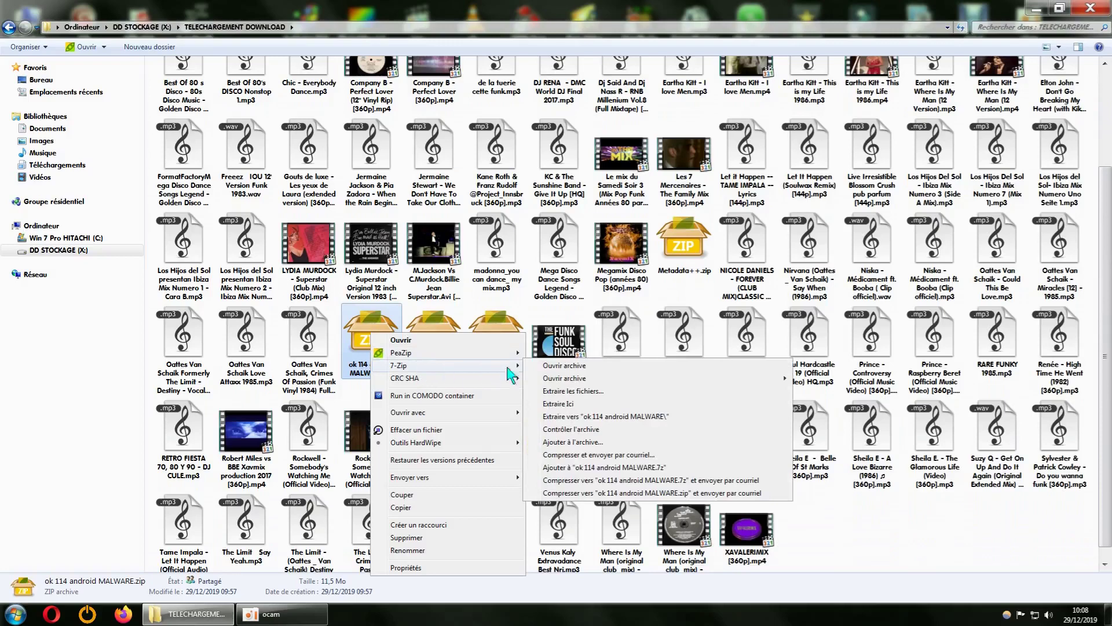
left_click(574, 417)
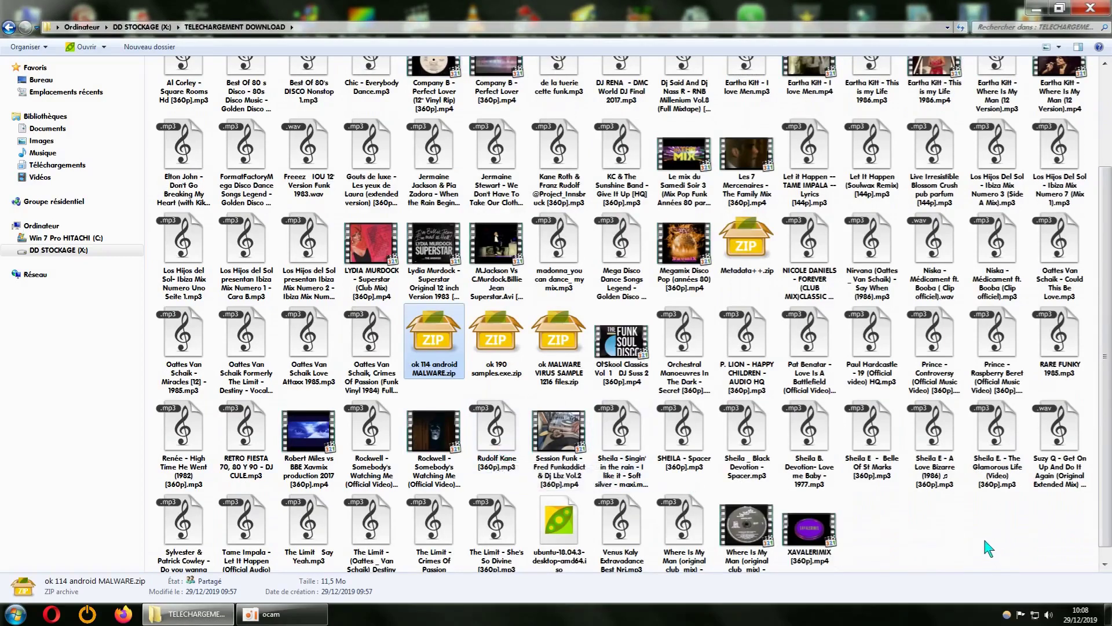
Open the extracted ok 114 android MALWARE folder, widen the name column and examine the full list of APK sample files.
scroll(957, 527, "up", 2)
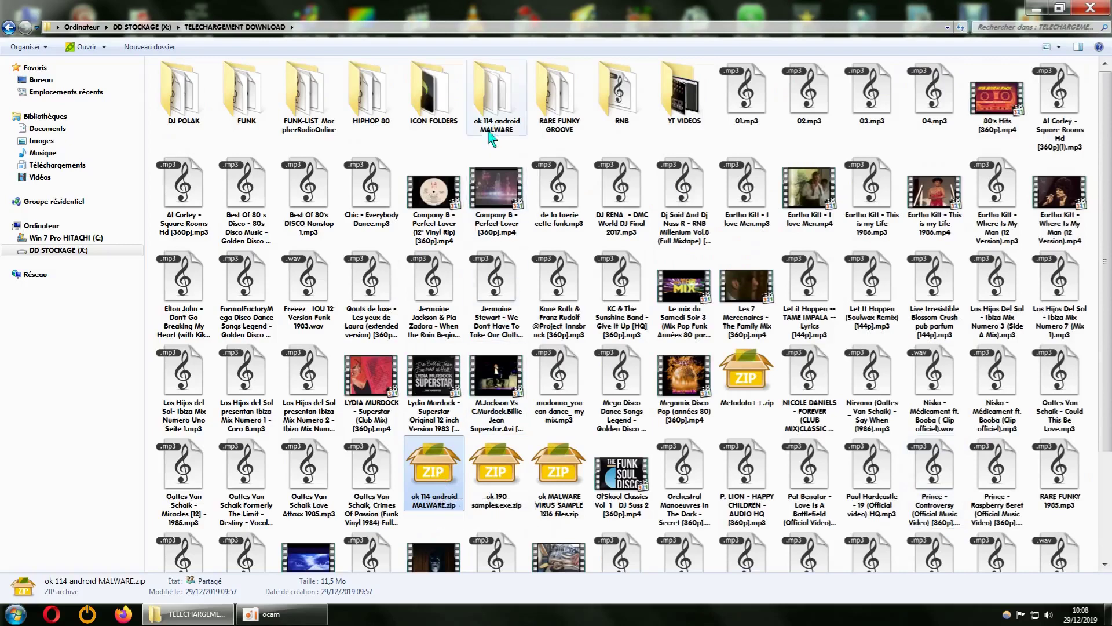
double_click(502, 123)
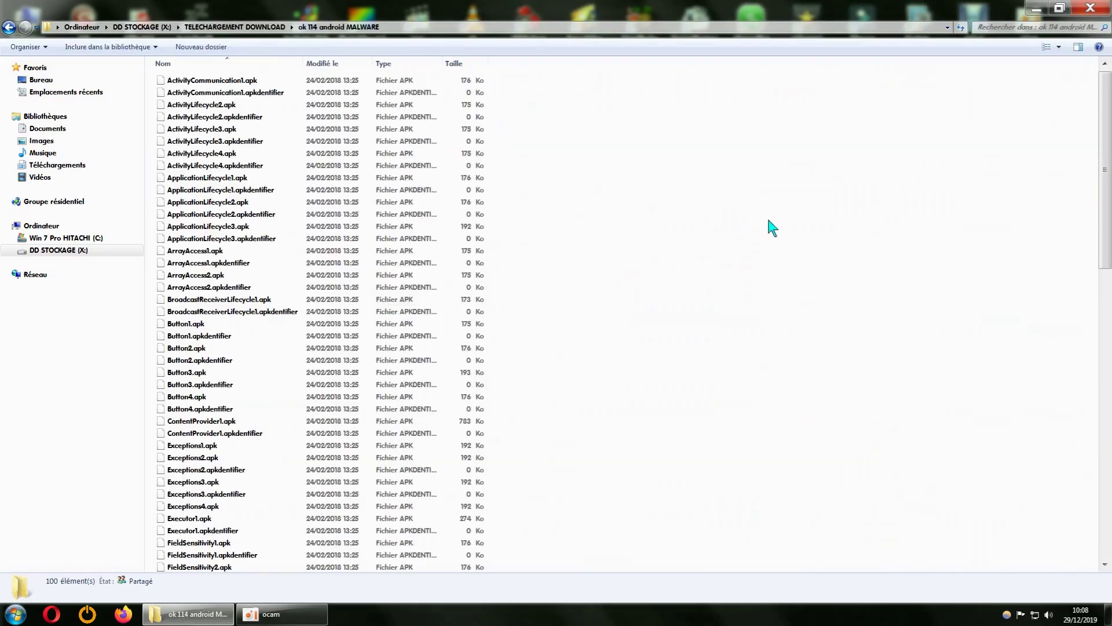
left_click_drag(302, 62, 370, 62)
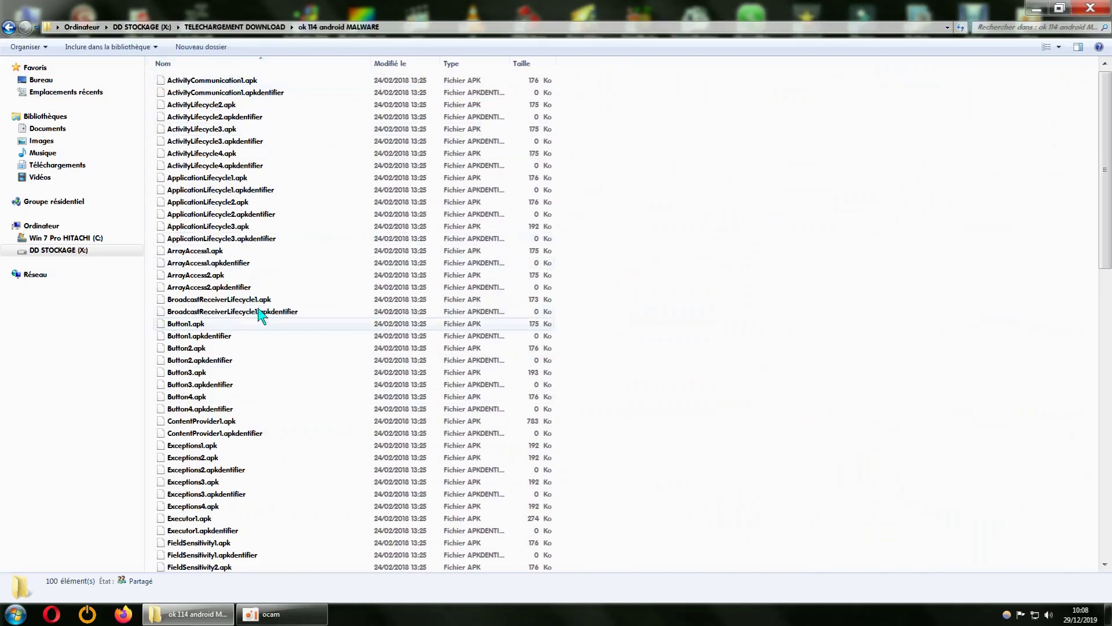
scroll(782, 352, "down", 20)
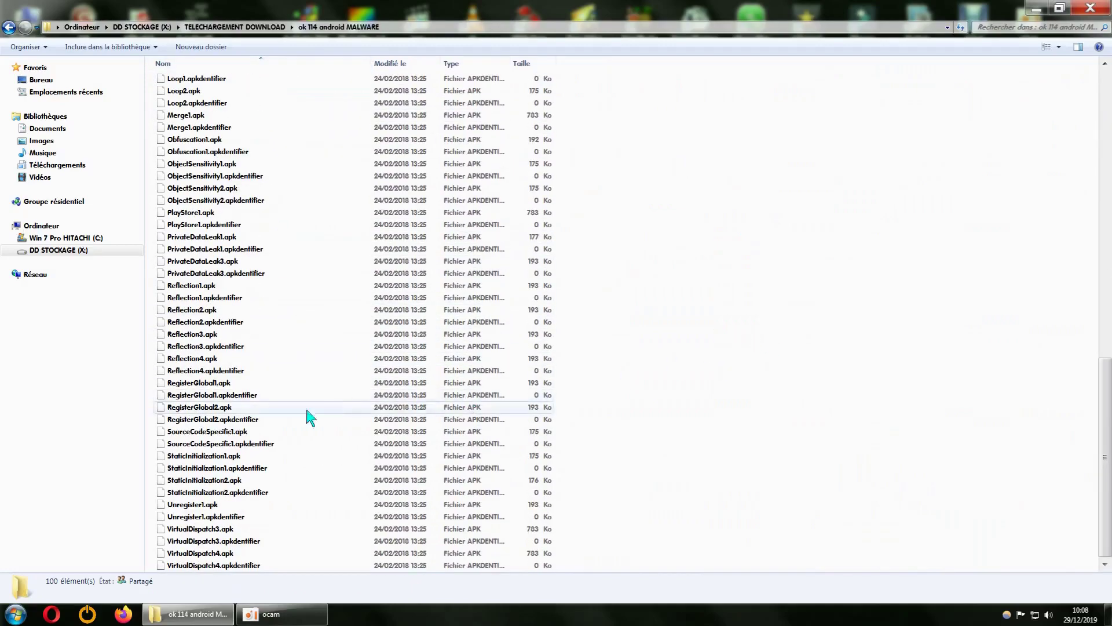
scroll(857, 287, "up", 20)
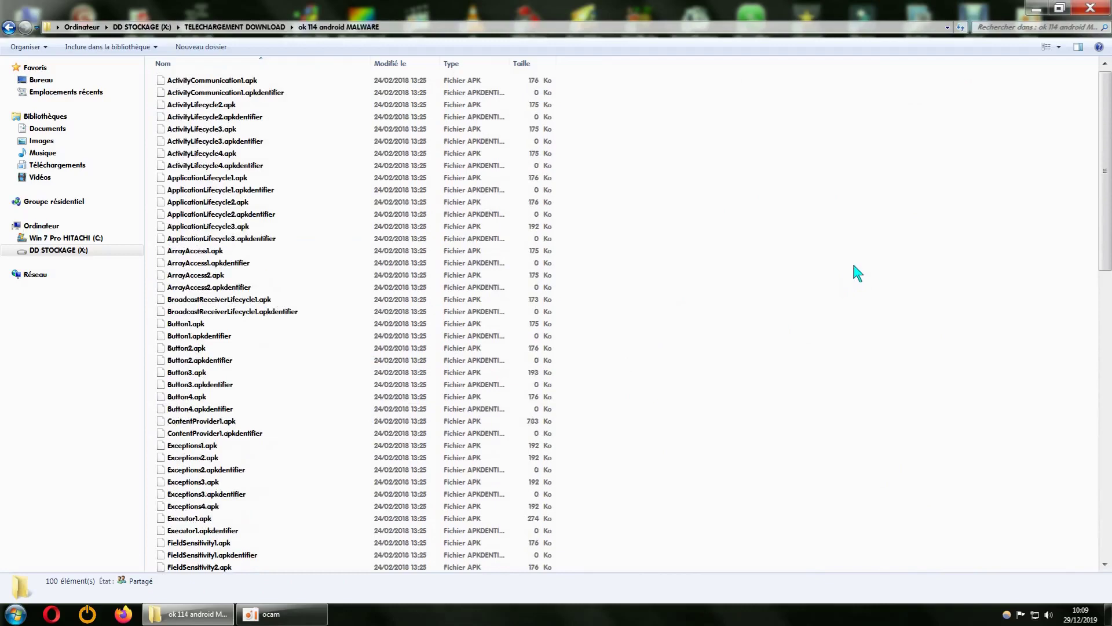
Check the actions offered for ApplicationLifecycle2.apkdentifier for a scan option, and return to the TELECHARGEMENT DOWNLOAD folder.
right_click(263, 216)
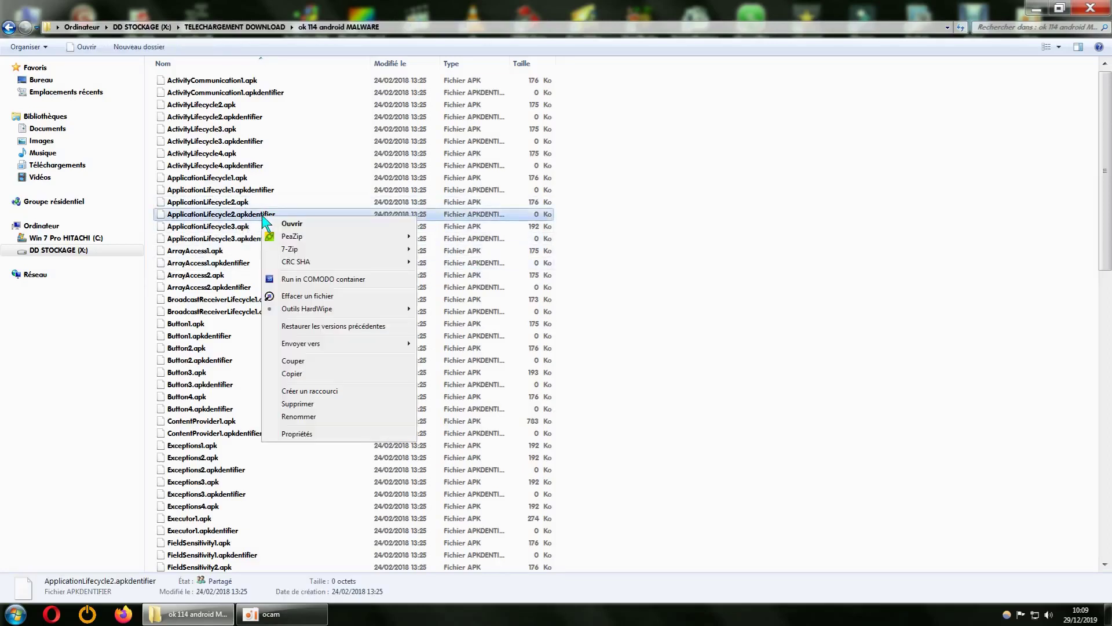
left_click(814, 351)
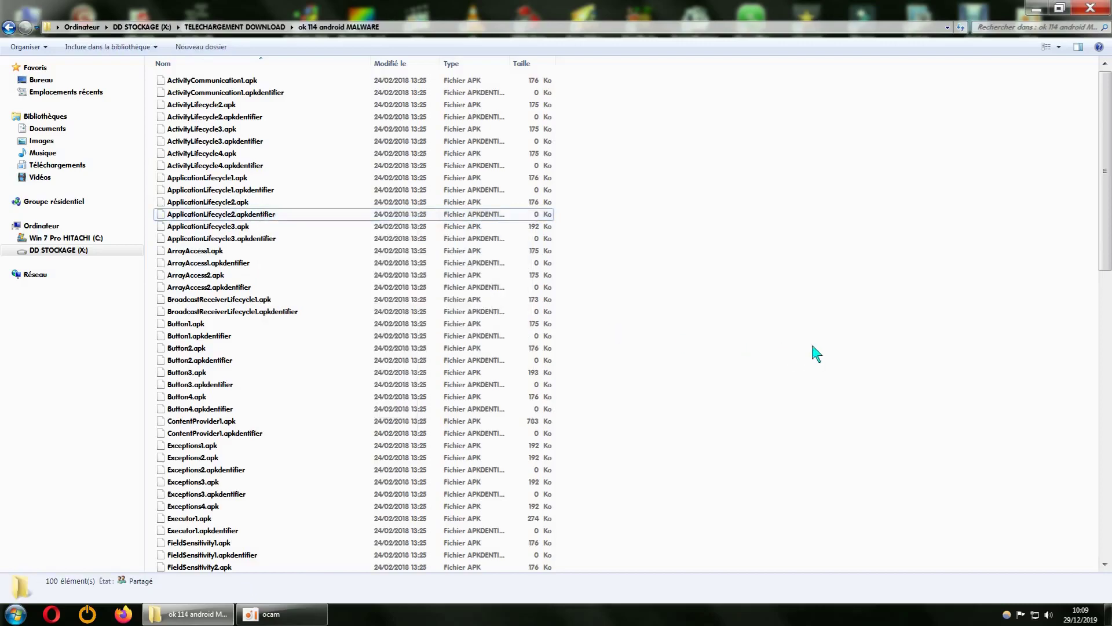
left_click(8, 28)
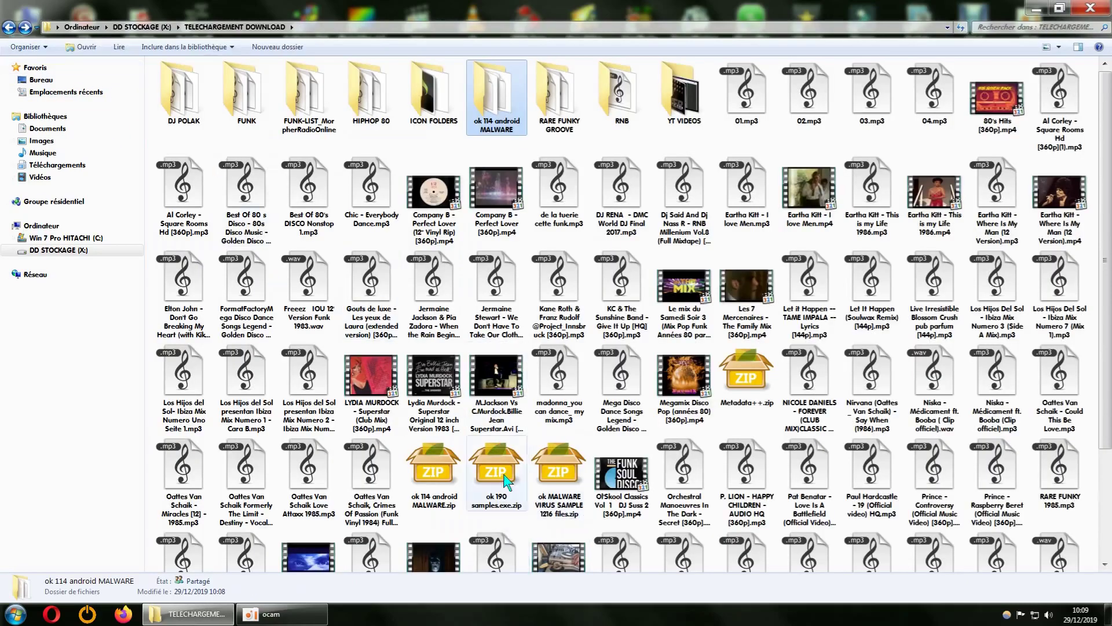
Extract ok 190 samples.exe.zip with 7-Zip into a folder named after the archive.
left_click(500, 504)
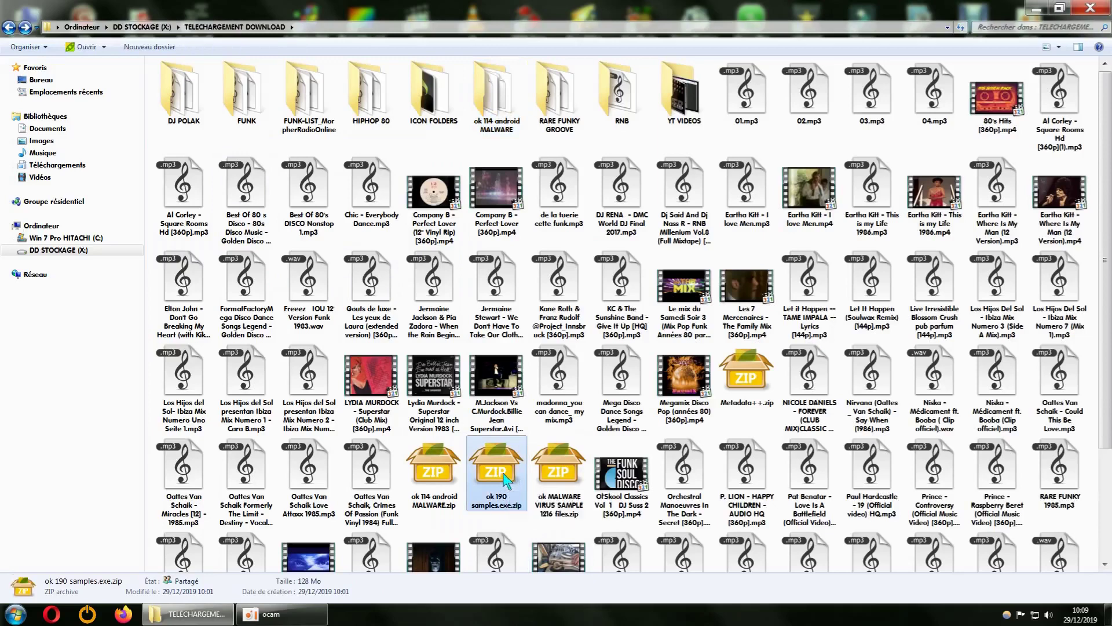
right_click(508, 481)
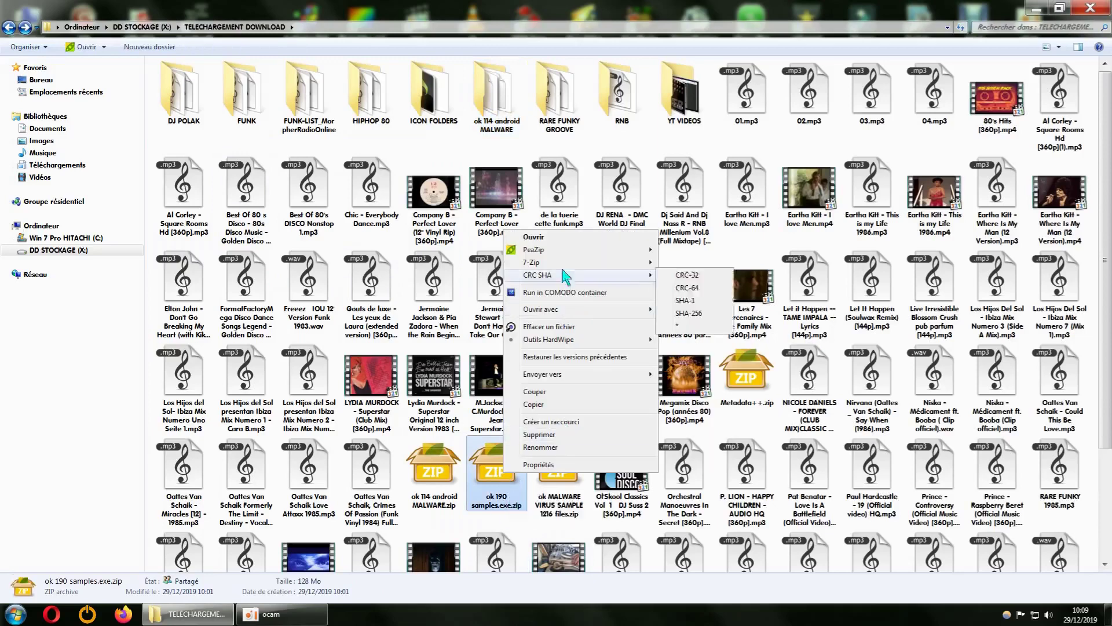
mouse_move(570, 262)
left_click(701, 313)
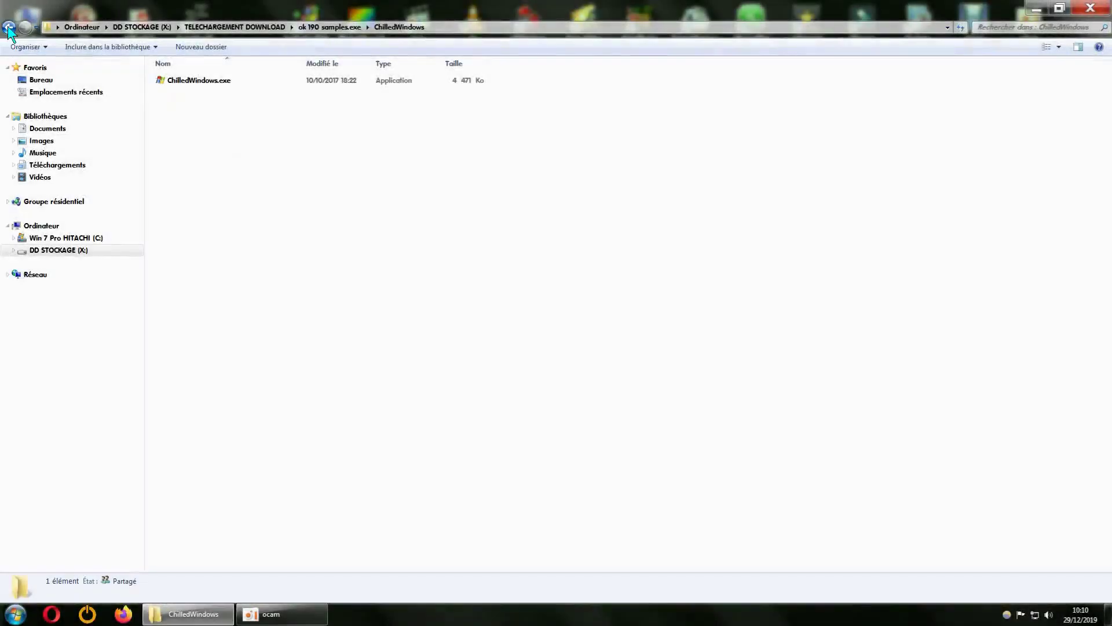
Examine the full file names in the Ransomware folder of Samples 030617, and return to the ok 190 samples.exe folder.
left_click(9, 27)
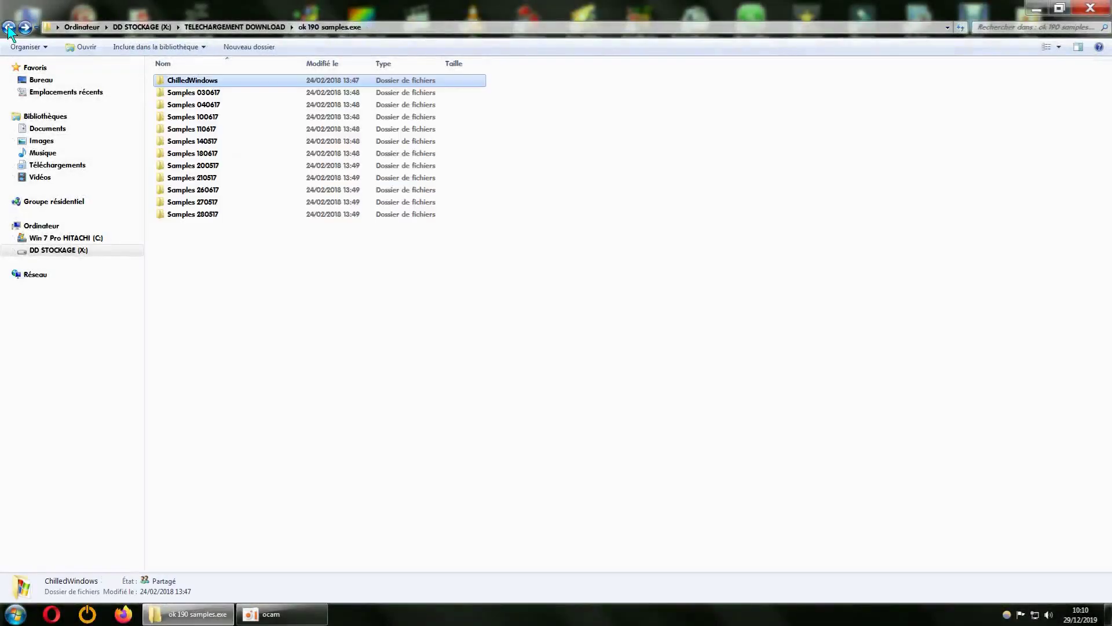
double_click(180, 94)
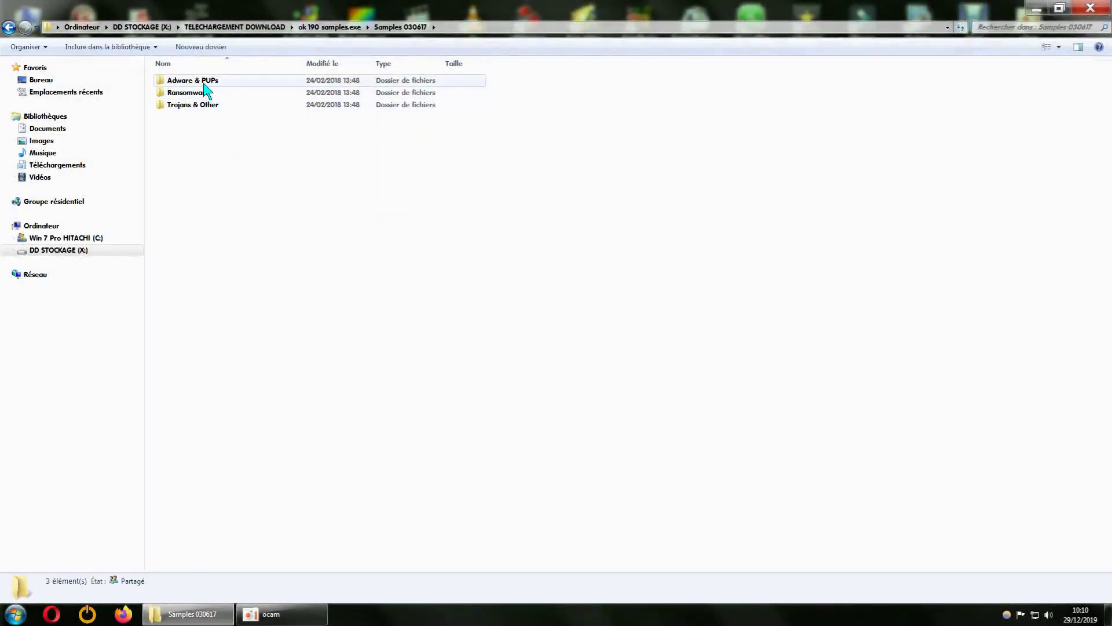
double_click(200, 94)
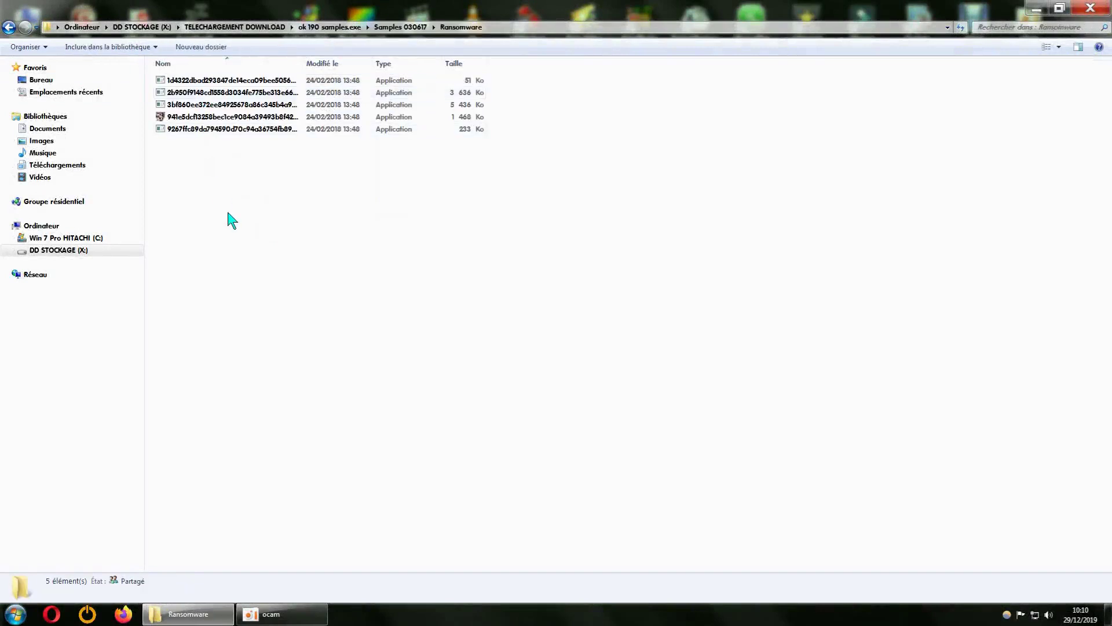
left_click_drag(305, 66, 499, 68)
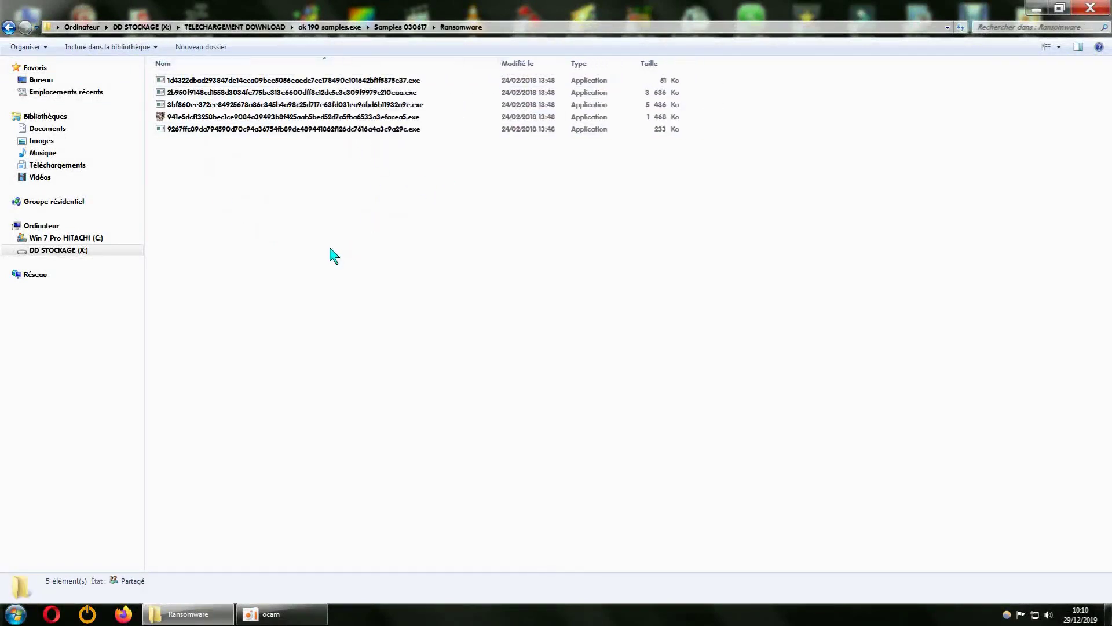
left_click(10, 27)
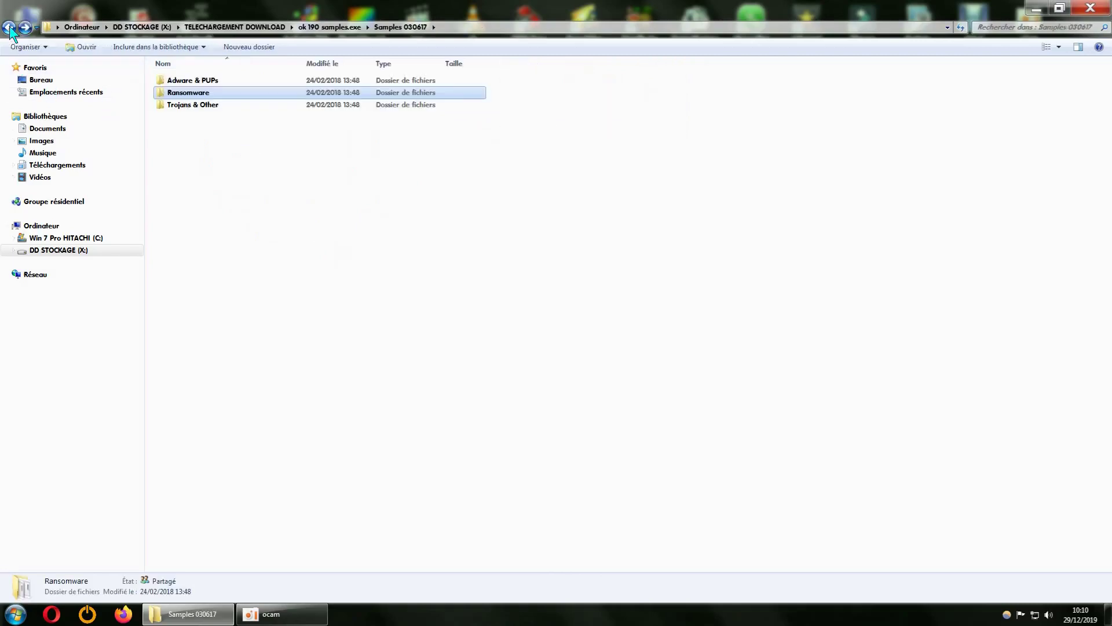
left_click(9, 27)
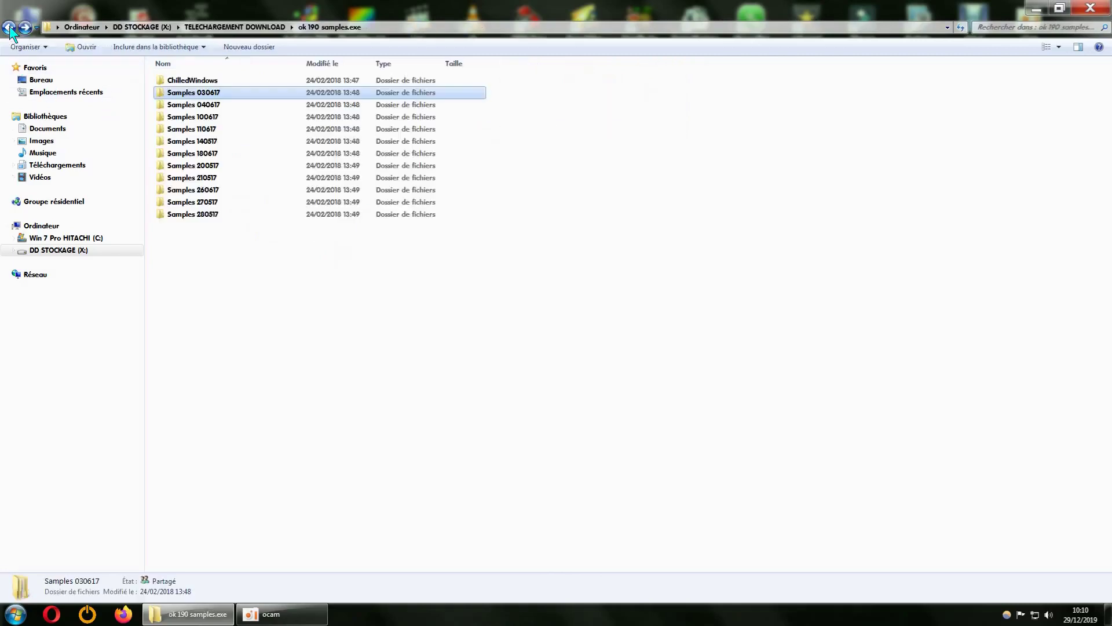
Examine the full file names in the Ransomware folder of Samples 040617, and return to the ok 190 samples.exe folder.
double_click(181, 106)
double_click(184, 82)
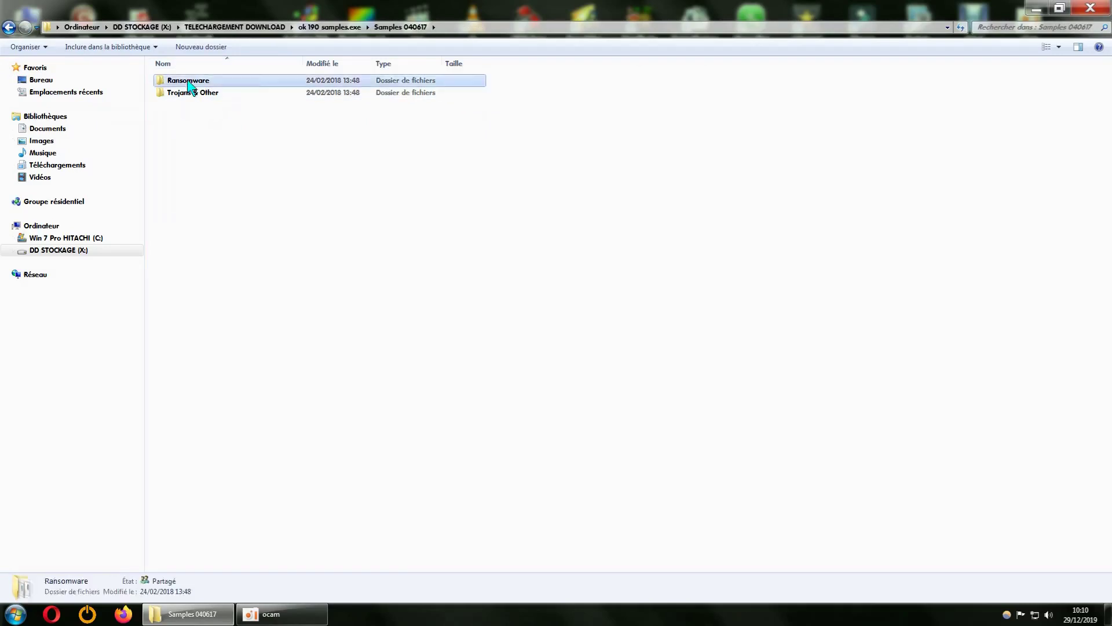
left_click_drag(302, 63, 503, 63)
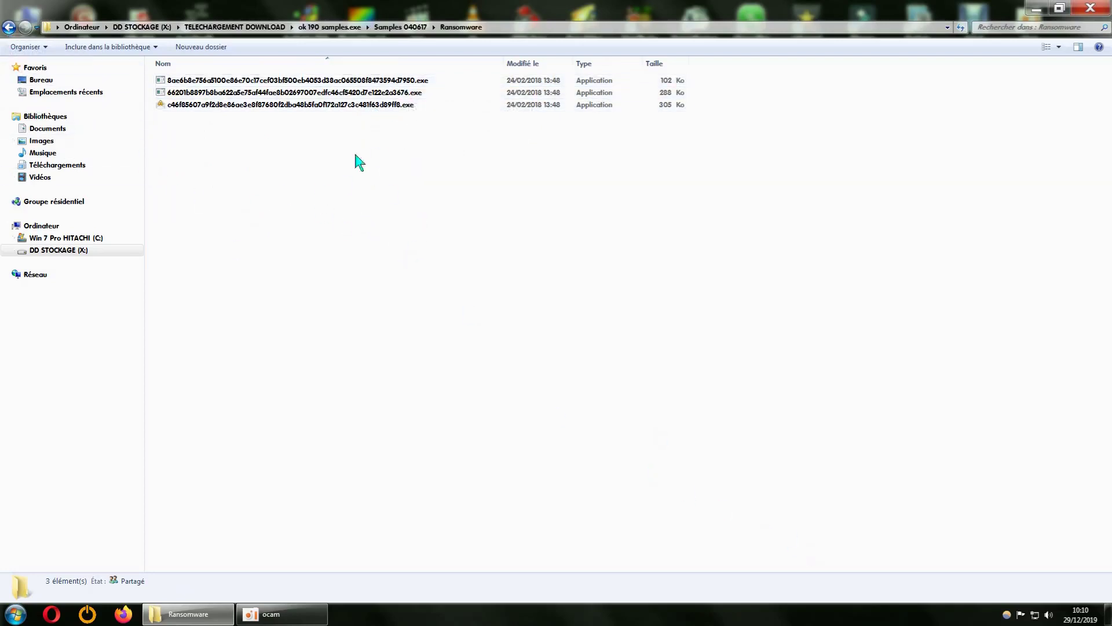
left_click(8, 27)
left_click(9, 27)
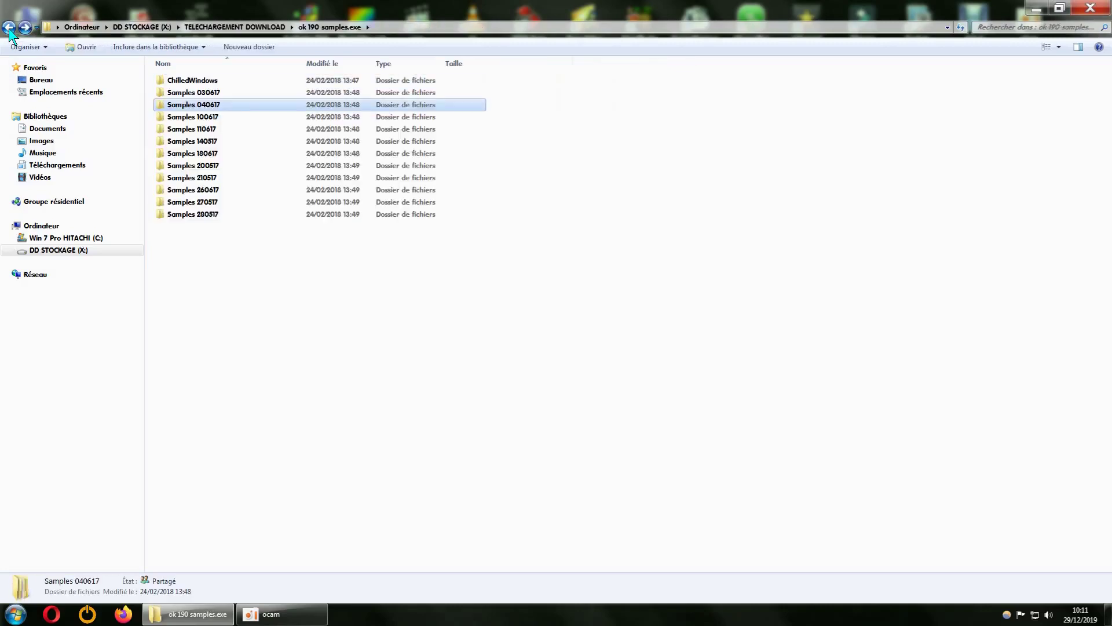
Look at the subfolders of Samples 100617, and return to the TELECHARGEMENT DOWNLOAD folder.
double_click(188, 117)
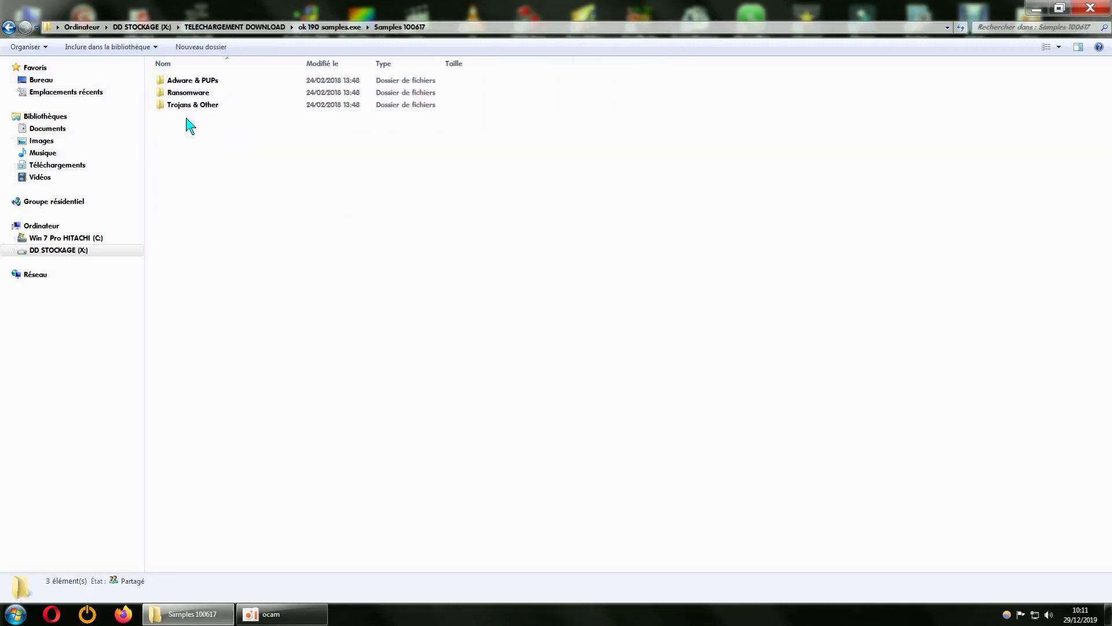
left_click(9, 27)
left_click(9, 27)
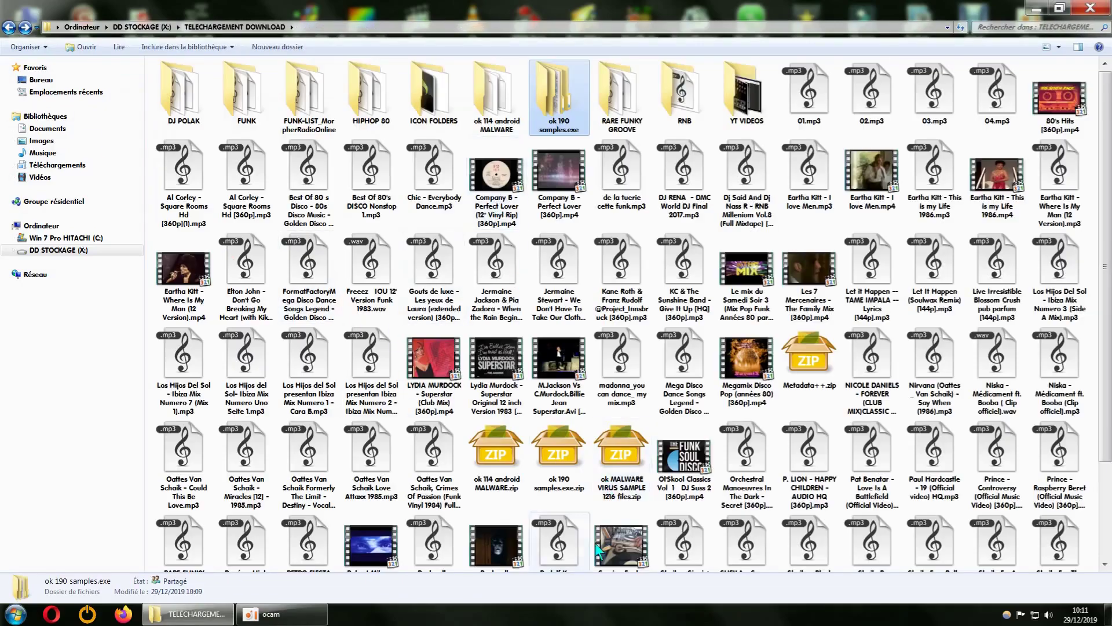
Extract ok MALWARE VIRUS SAMPLE 1216 files.zip with 7-Zip into a folder named after the archive.
right_click(627, 462)
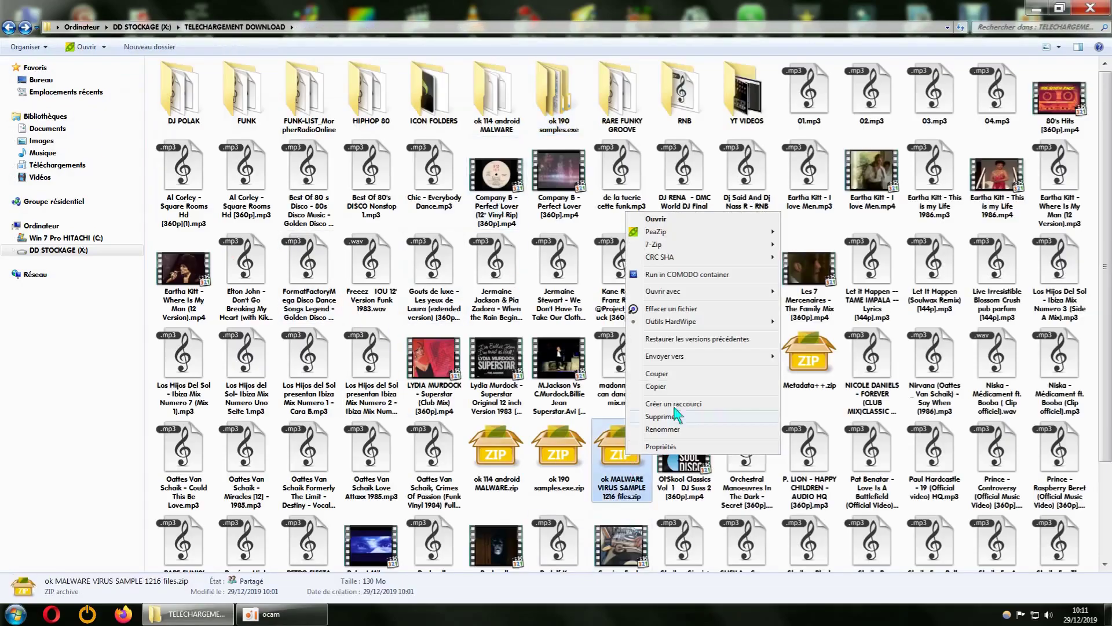
mouse_move(675, 245)
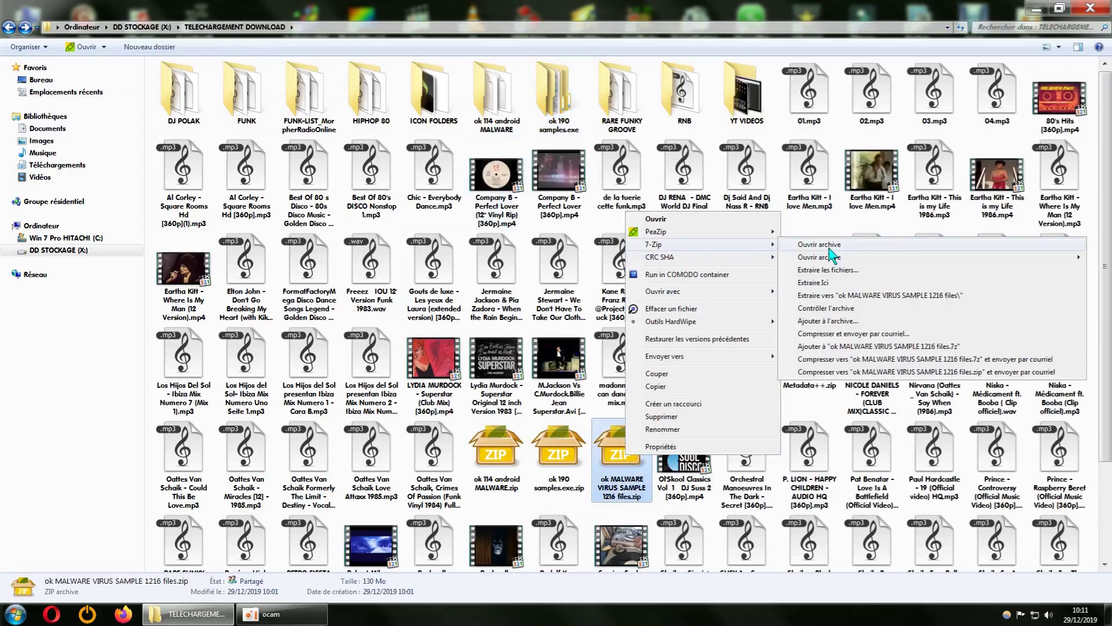
left_click(835, 295)
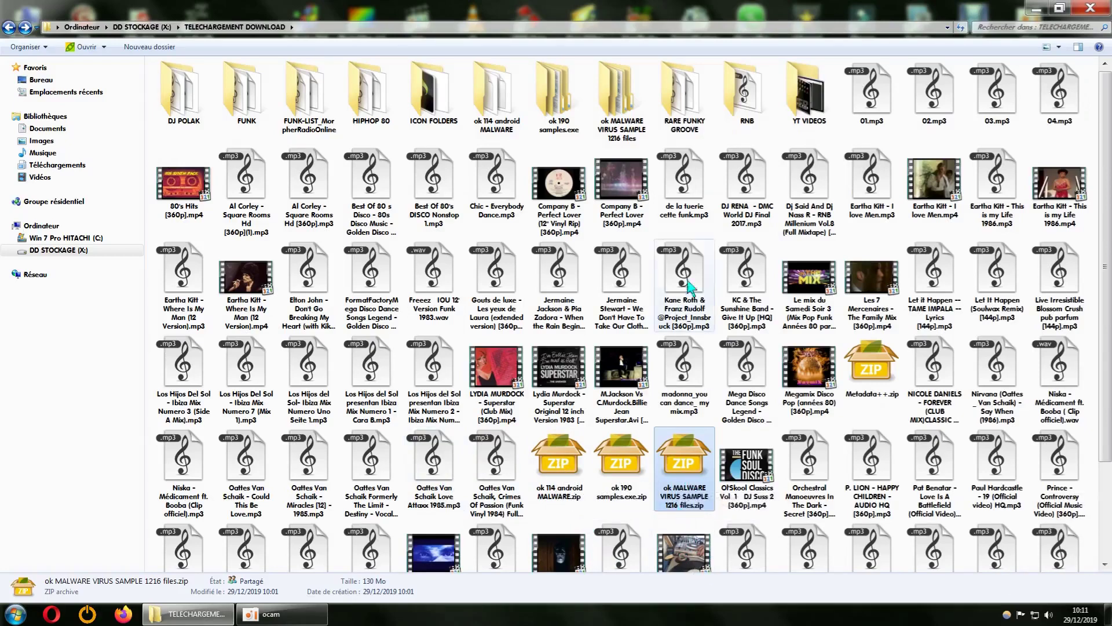
Inspect the extracted ok MALWARE VIRUS SAMPLE 1216 files folder down to DBot v3.1 - March 2007, and close the file explorer.
double_click(620, 96)
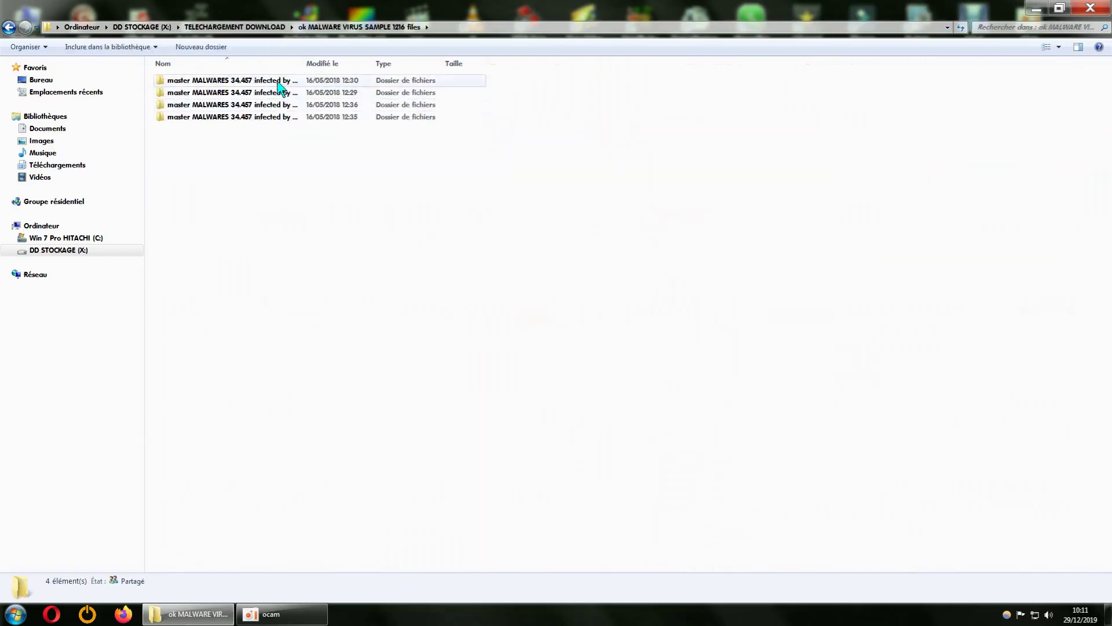
double_click(278, 82)
double_click(236, 104)
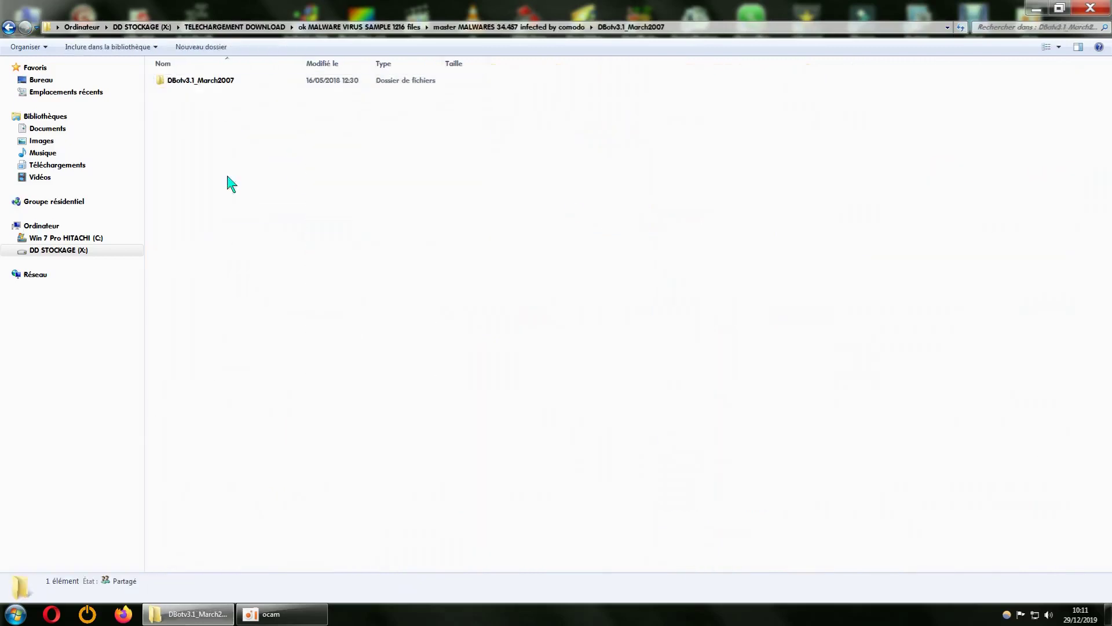
double_click(219, 85)
double_click(232, 82)
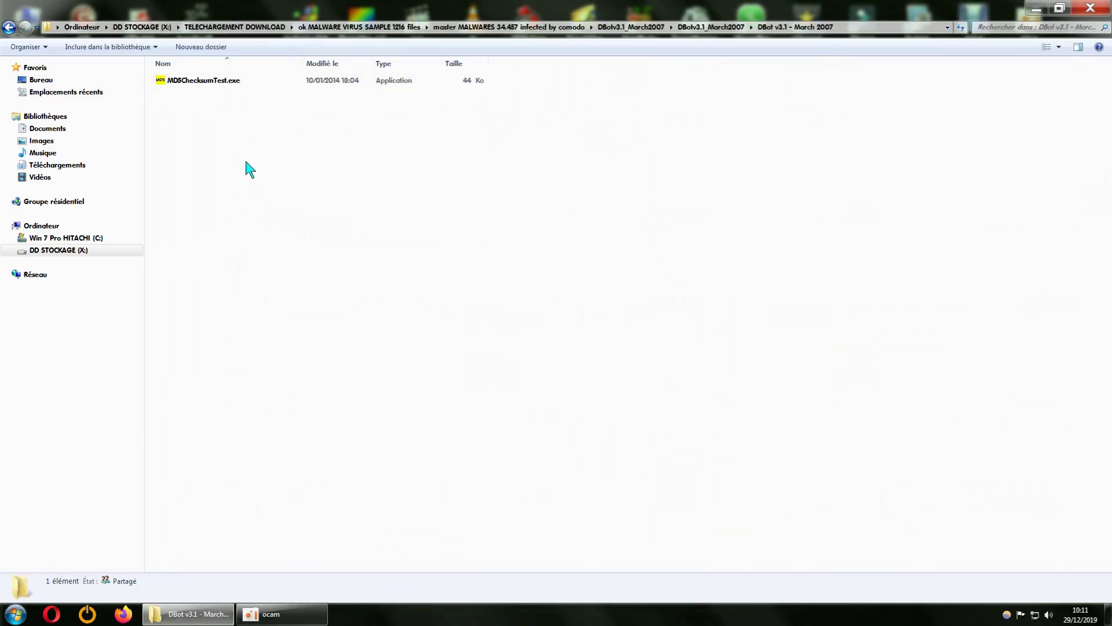
left_click(10, 29)
left_click(10, 28)
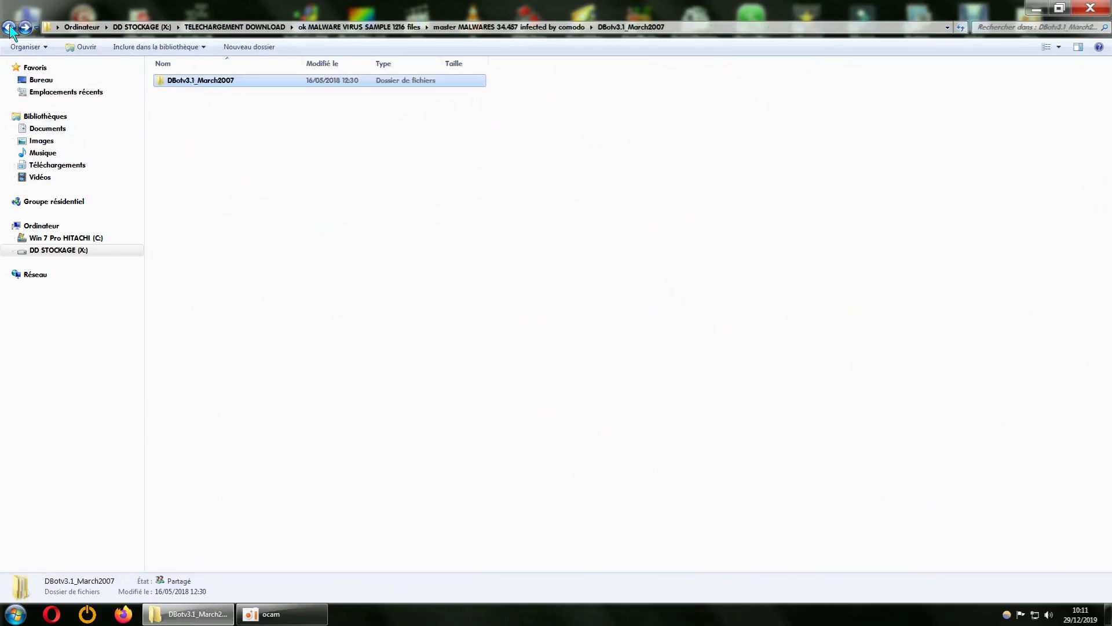
left_click(10, 28)
left_click(10, 28)
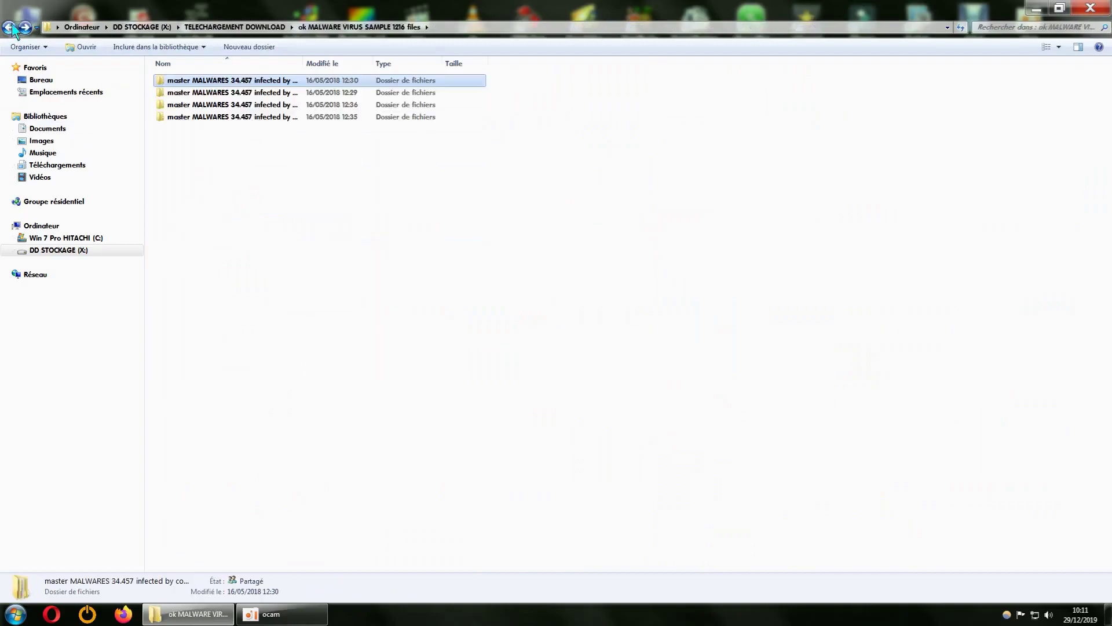
left_click(1095, 9)
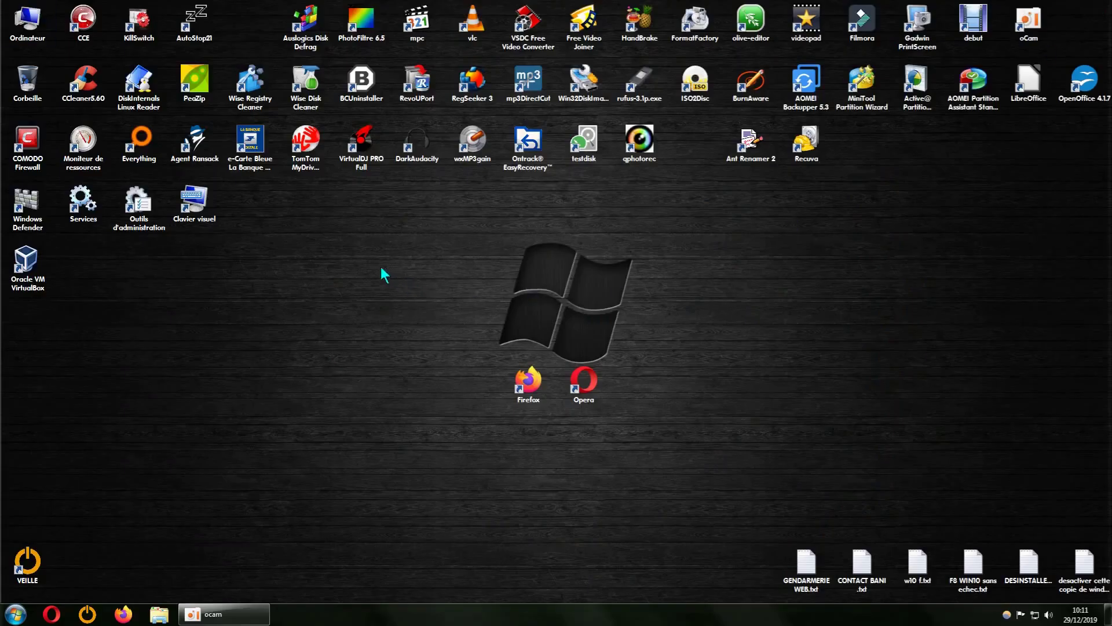
Open Windows Defender, display its quarantined items to check for detections, and close it.
double_click(26, 214)
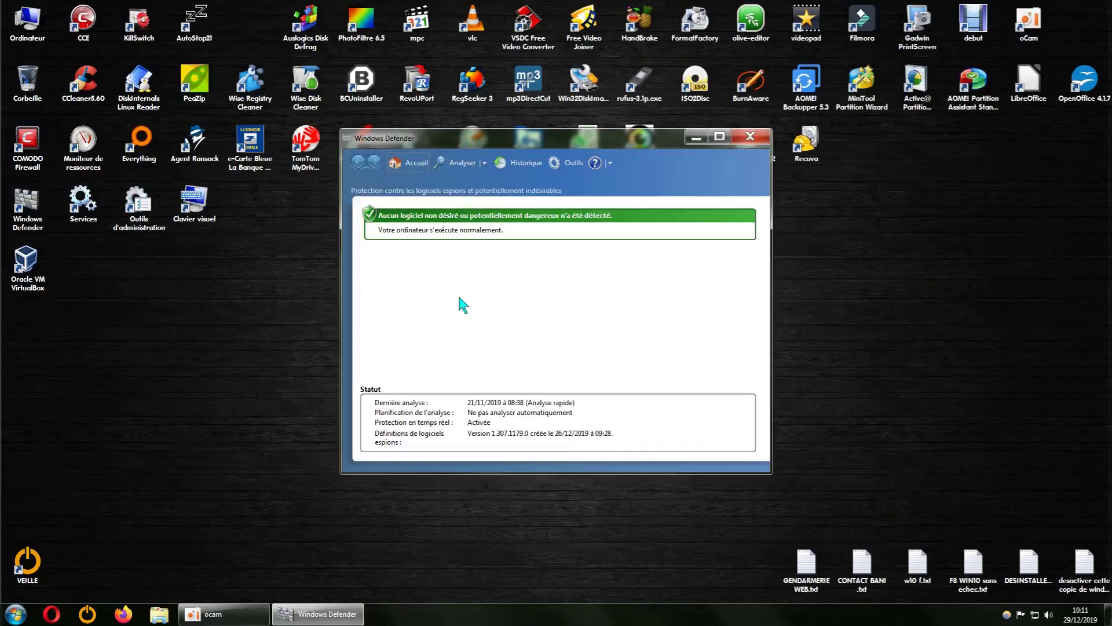
left_click(570, 162)
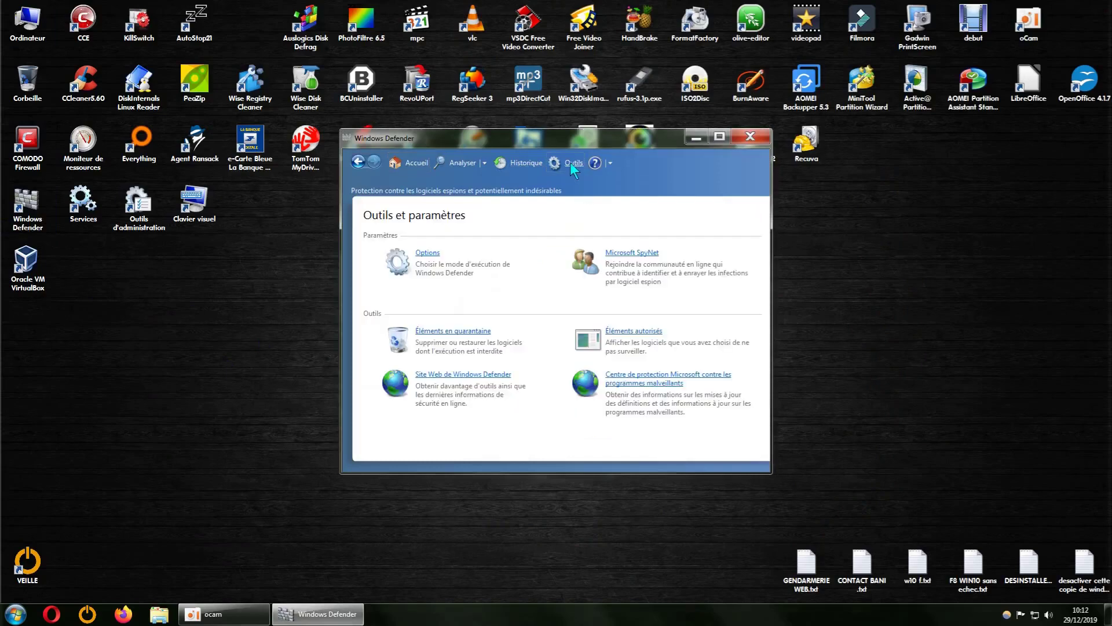
left_click(471, 336)
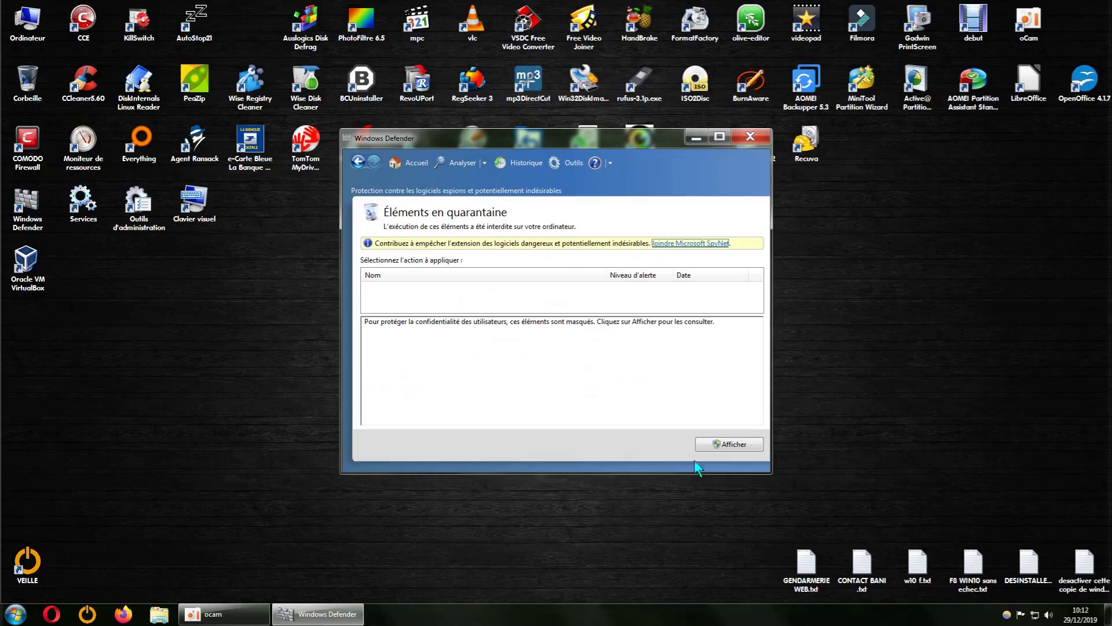
left_click(714, 444)
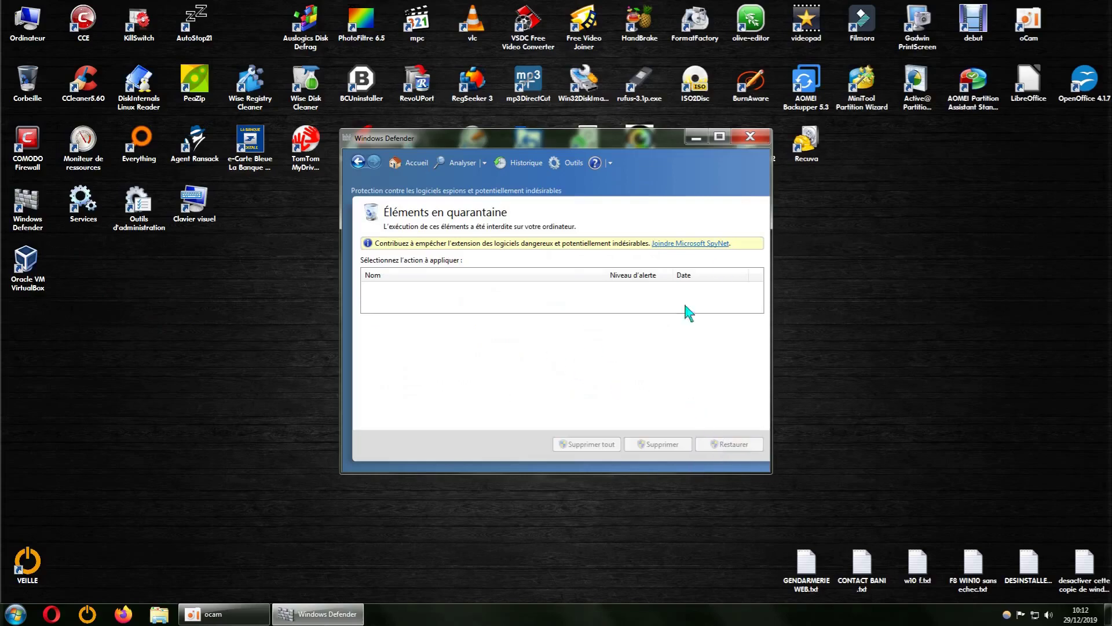
left_click(751, 138)
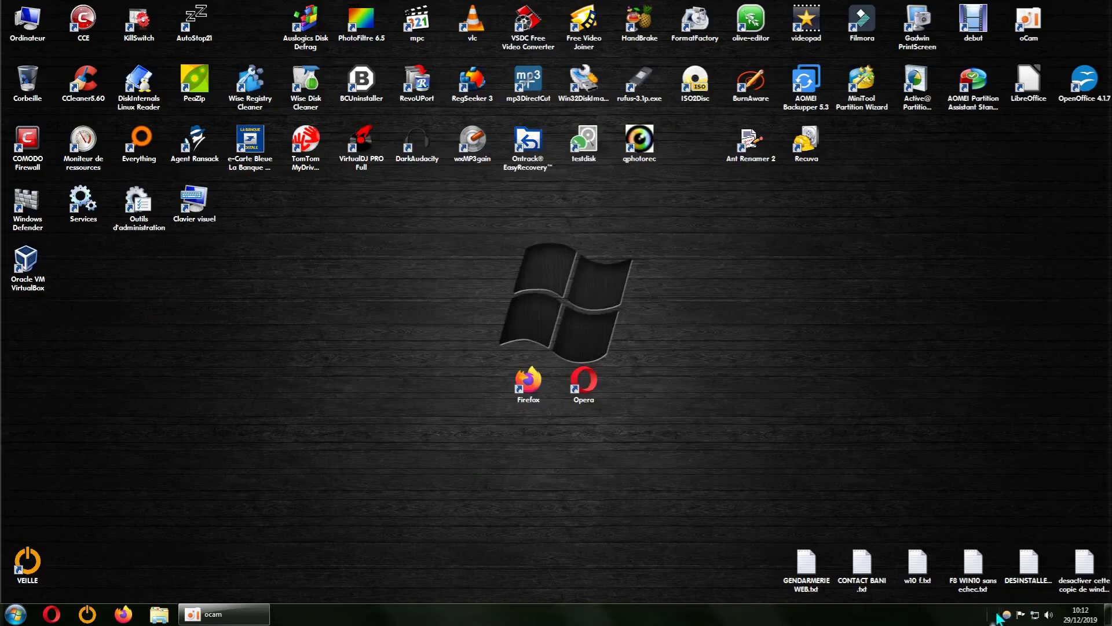
Check the VirusScope state among the COMODO Firewall protection options without changing it.
right_click(998, 617)
mouse_move(1015, 512)
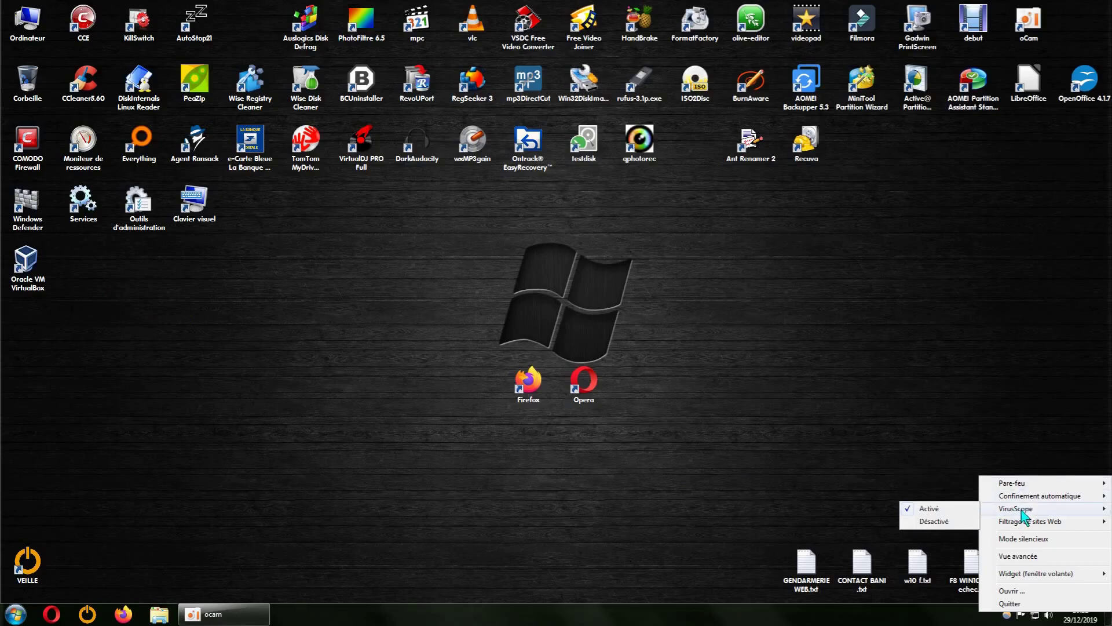
left_click(310, 469)
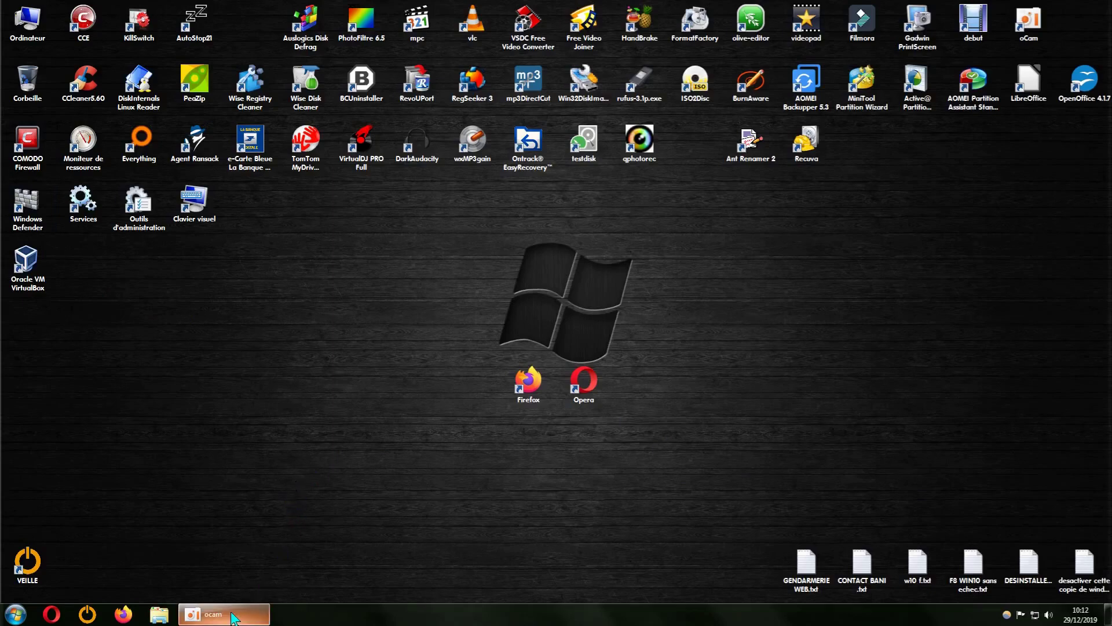
Review the TELECHARGEMENT DOWNLOAD folder on DD STOCKAGE (X:) with its extracted sample folders, and close the file explorer.
mouse_move(230, 612)
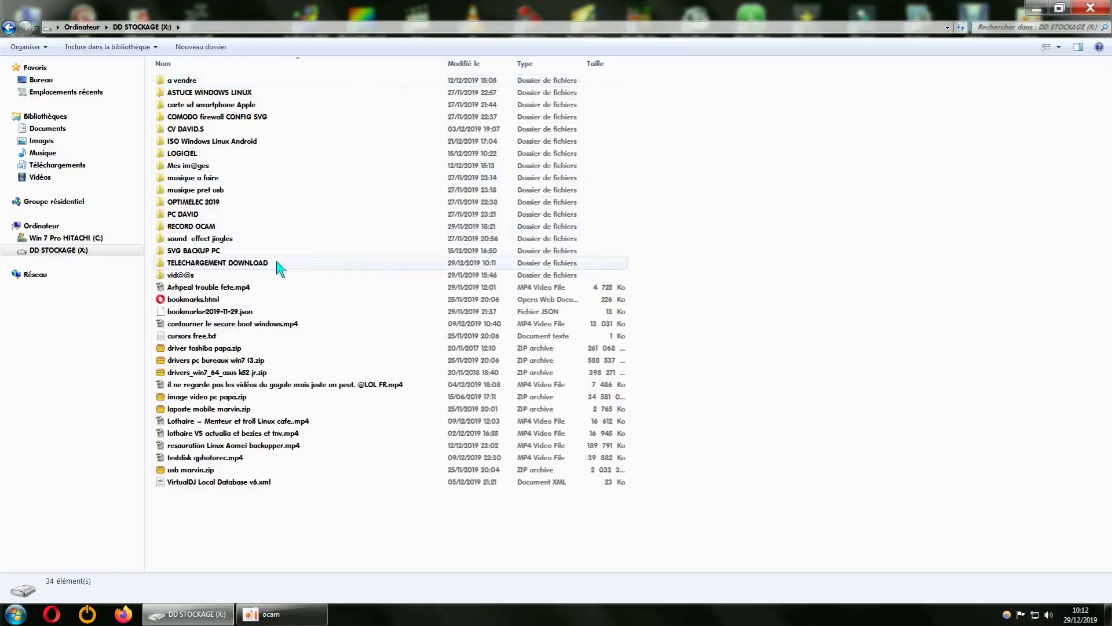
double_click(262, 268)
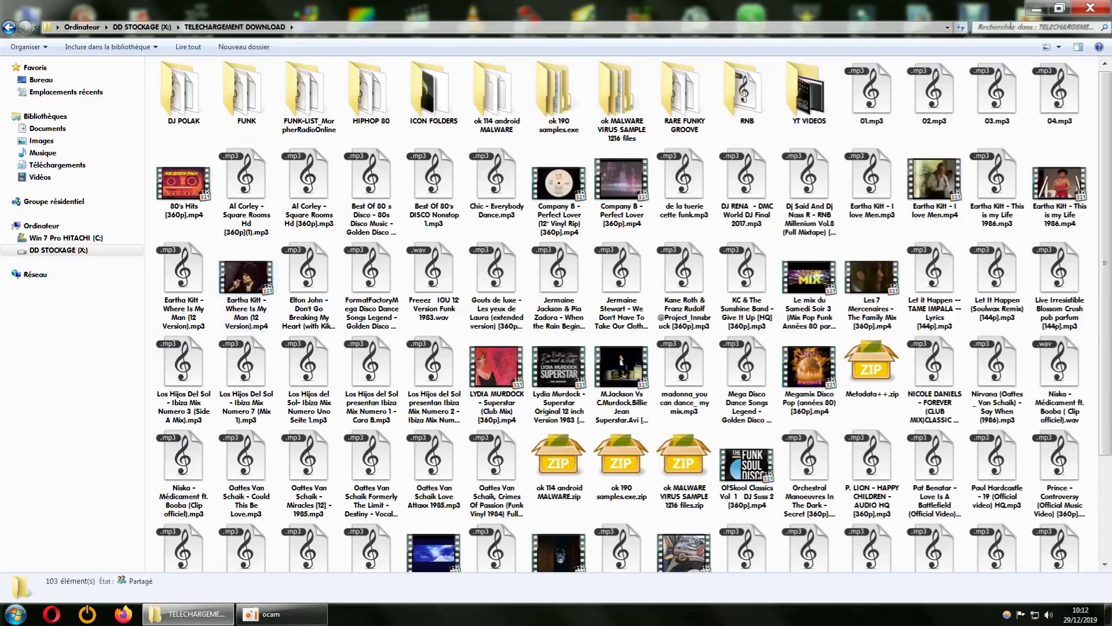
left_click(1091, 7)
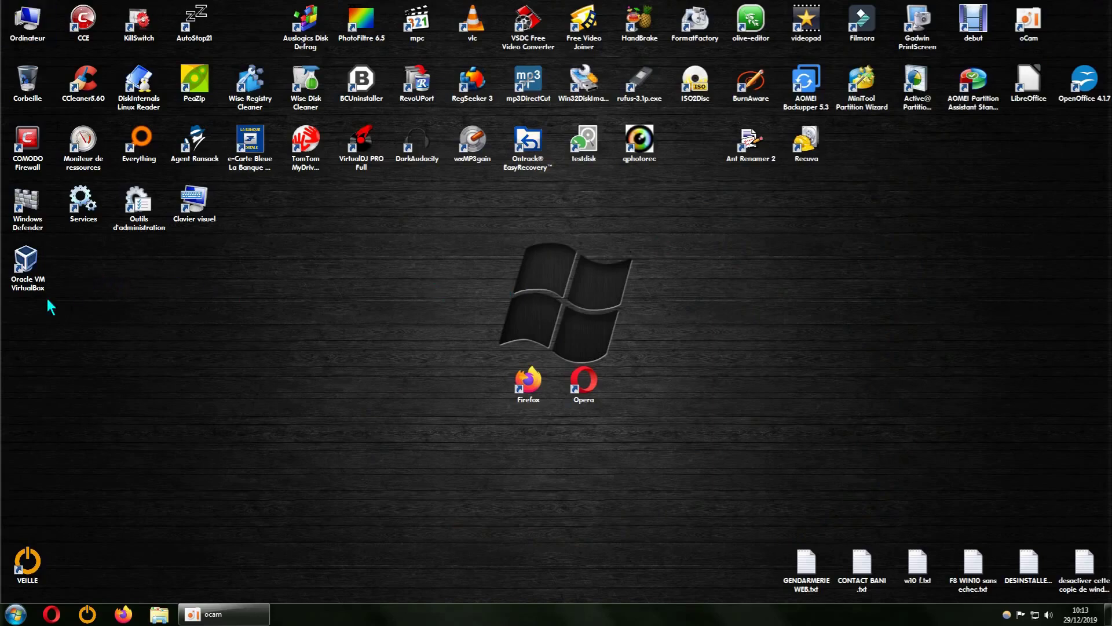
Run a custom Windows Defender scan of the ok 114 android MALWARE folder in TELECHARGEMENT DOWNLOAD on DD STOCKAGE (X:).
double_click(23, 197)
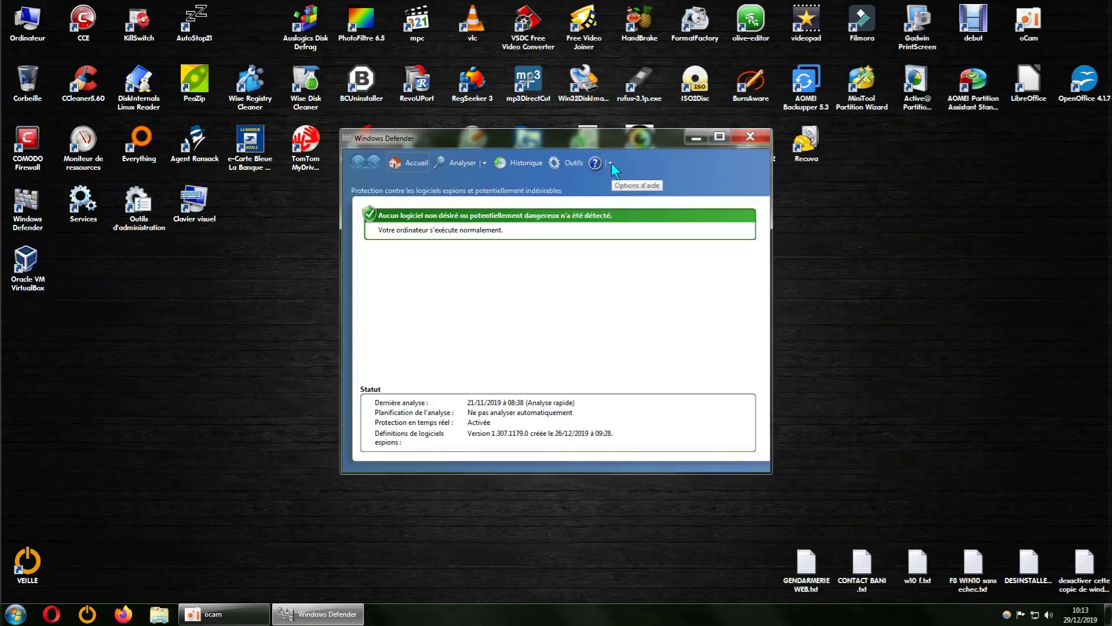
left_click(484, 163)
left_click(527, 206)
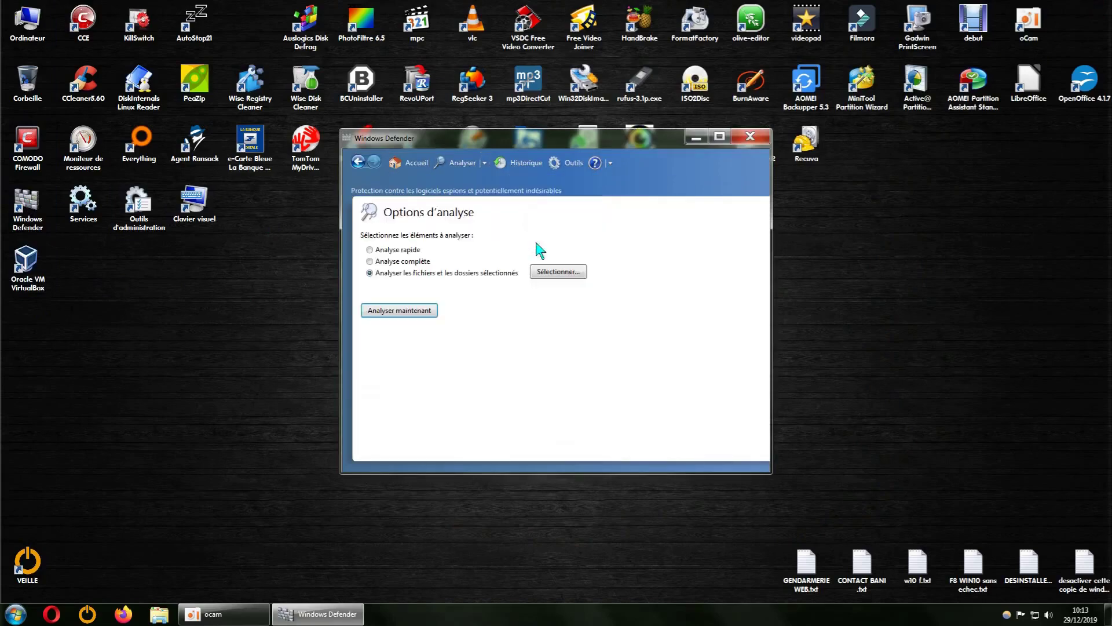
left_click(560, 273)
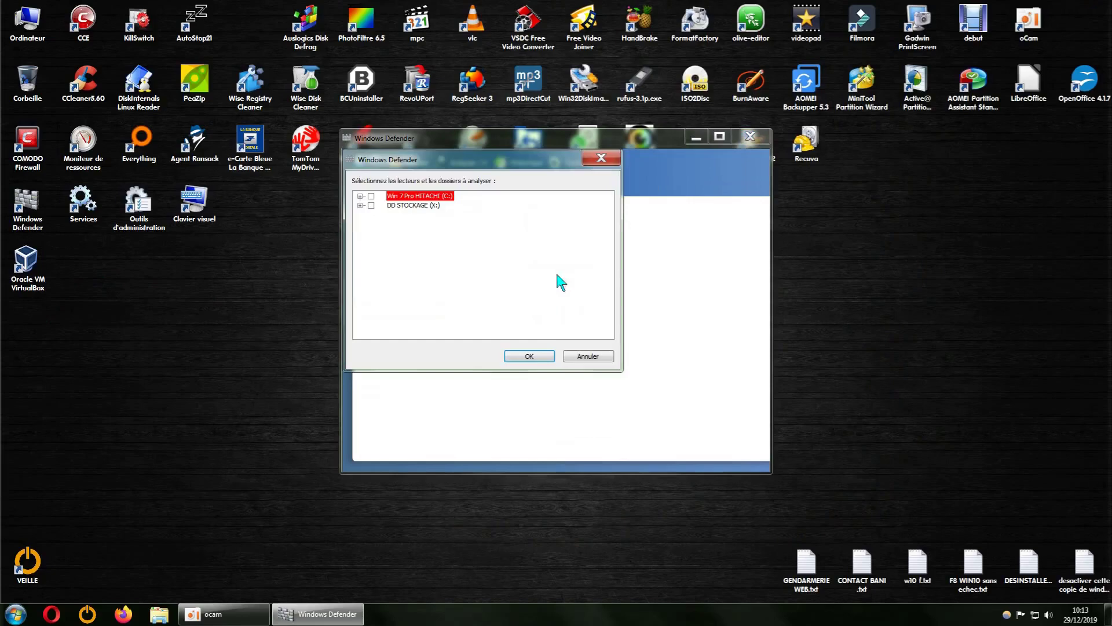
left_click(360, 205)
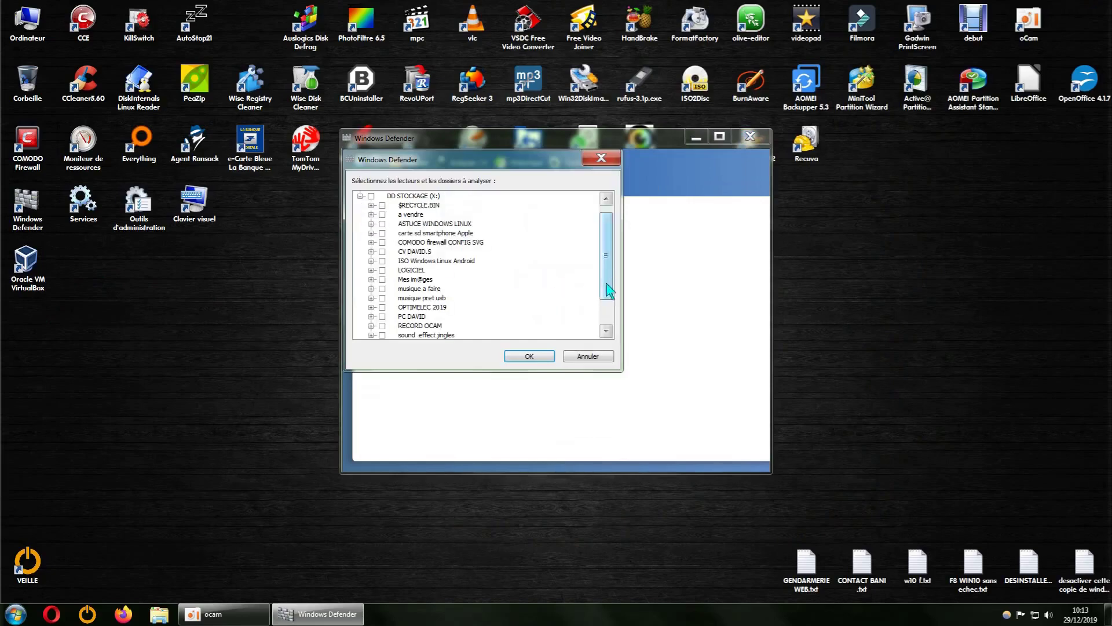
left_click_drag(606, 285, 606, 310)
left_click(371, 316)
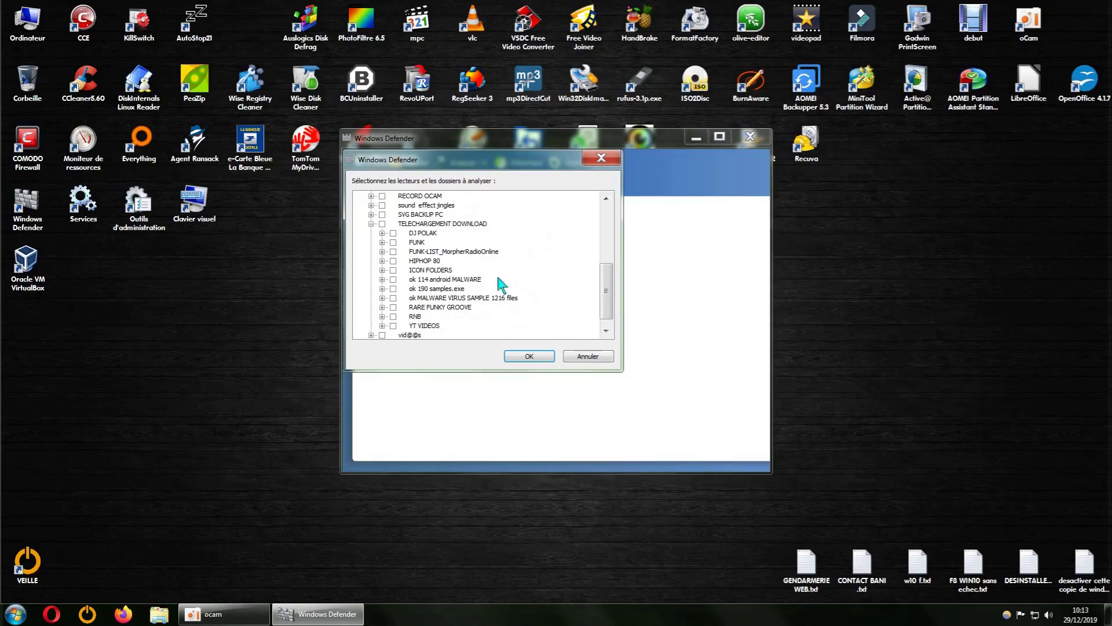
left_click(394, 280)
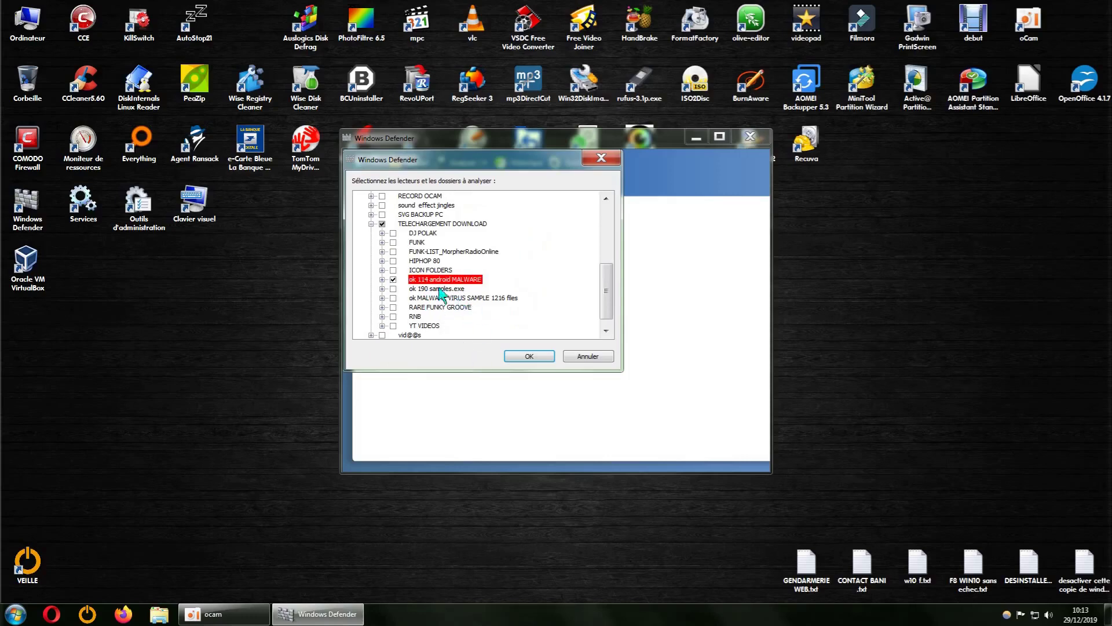
left_click(529, 357)
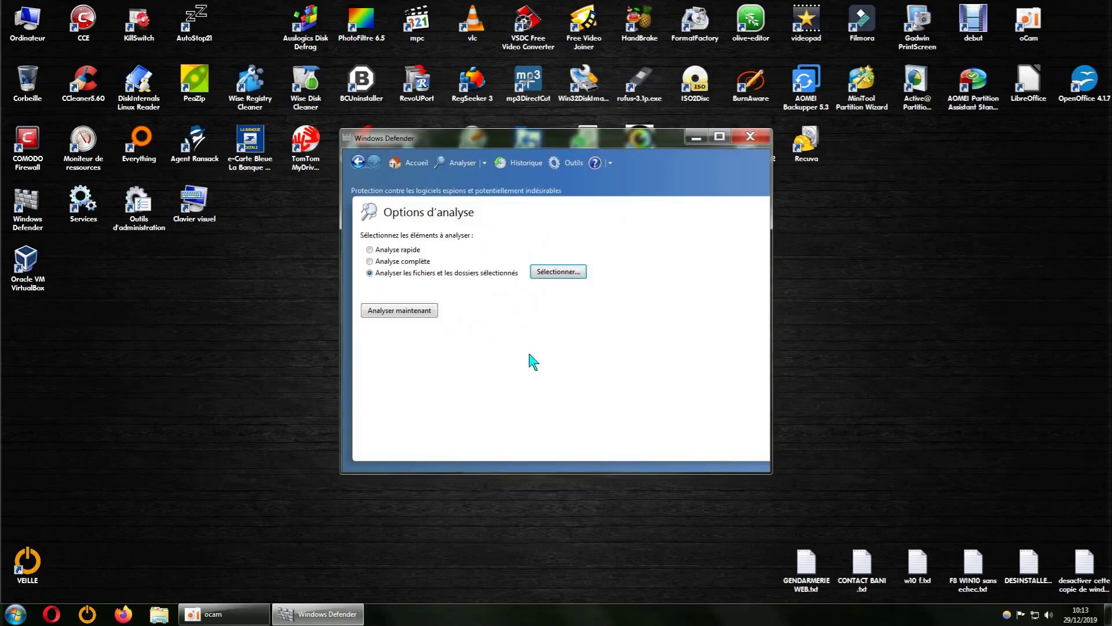
left_click(404, 315)
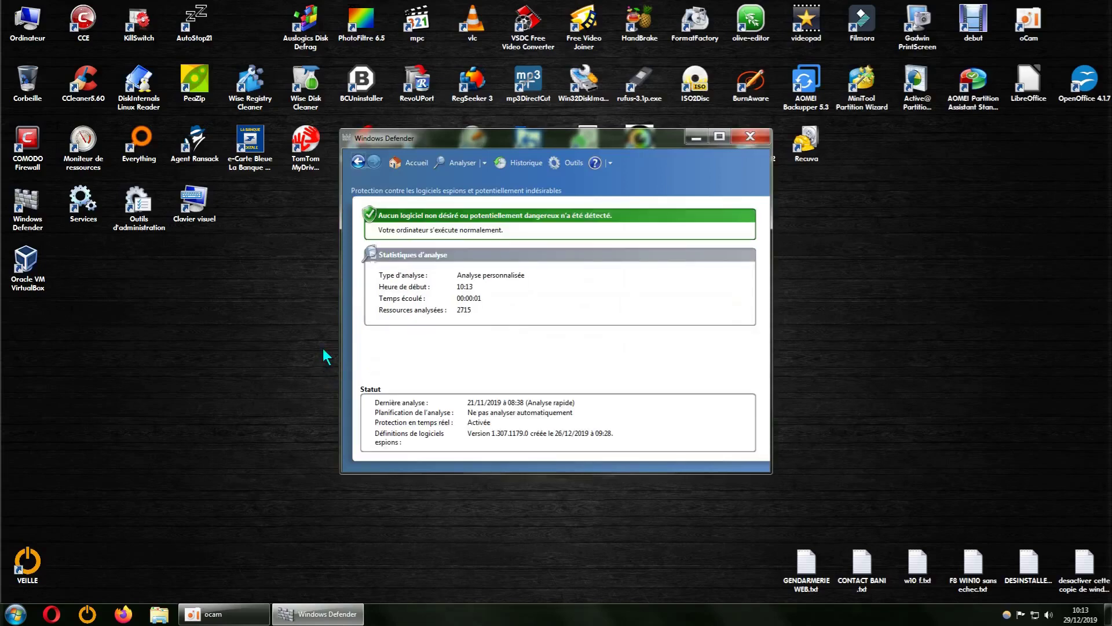
Run another custom scan with only the ok 190 samples.exe folder in TELECHARGEMENT DOWNLOAD selected, leaving out ok 114 android MALWARE.
left_click(485, 163)
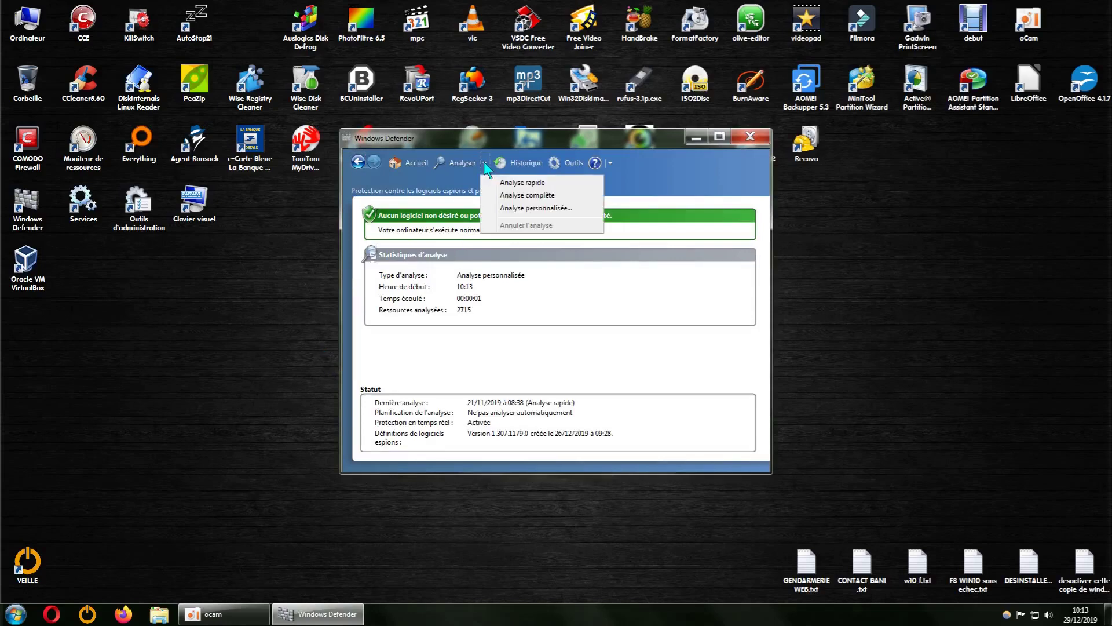
left_click(521, 208)
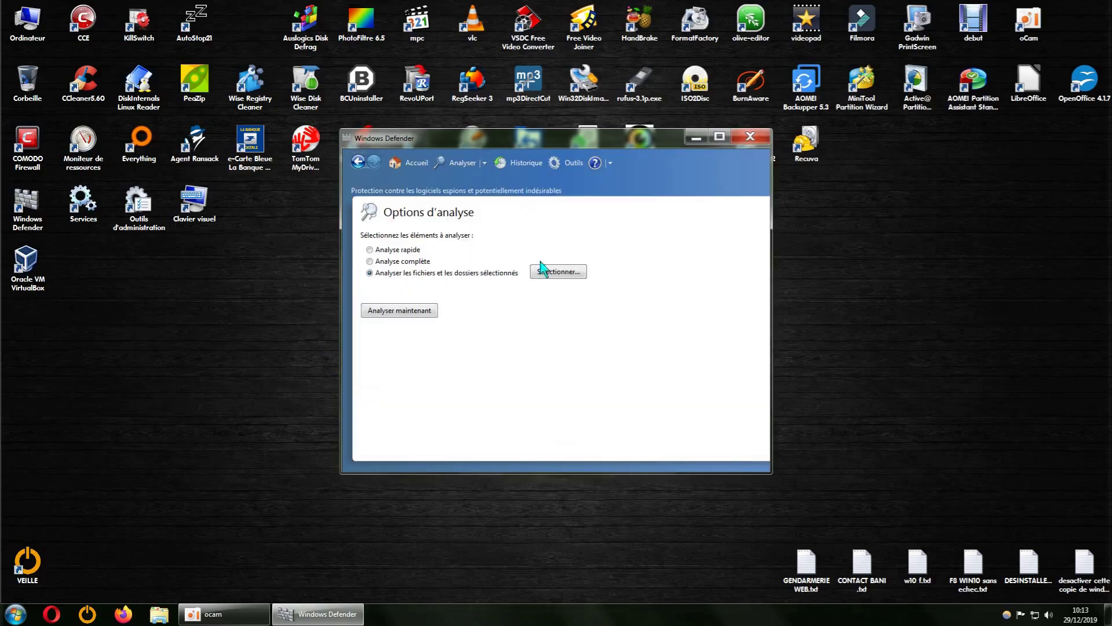
left_click(559, 272)
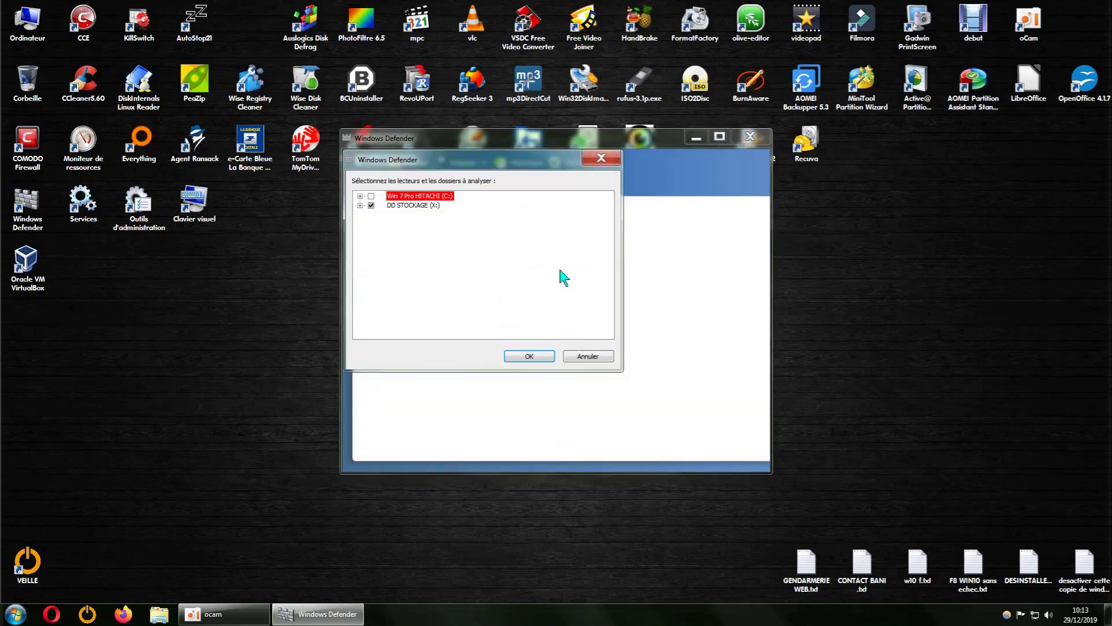
left_click(361, 196)
left_click_drag(606, 261, 606, 284)
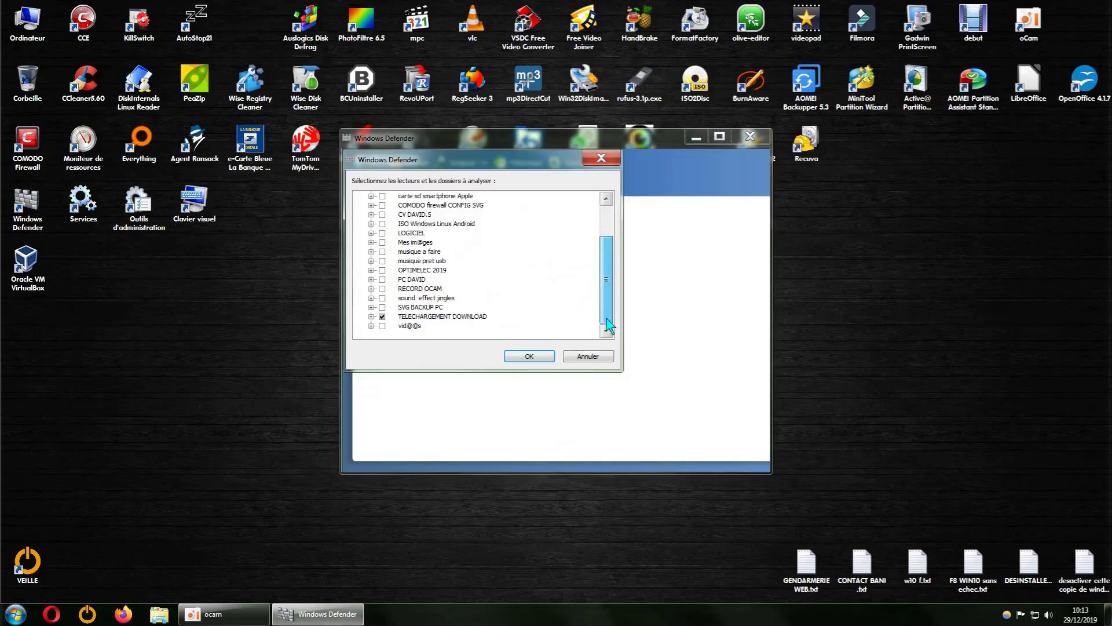
left_click(371, 316)
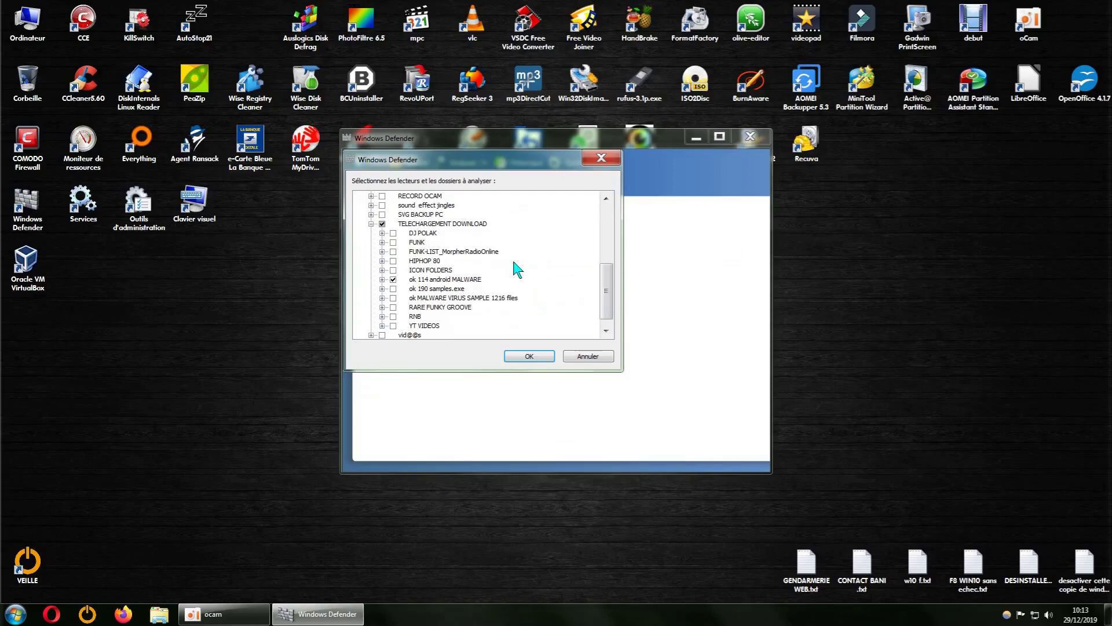
left_click(394, 279)
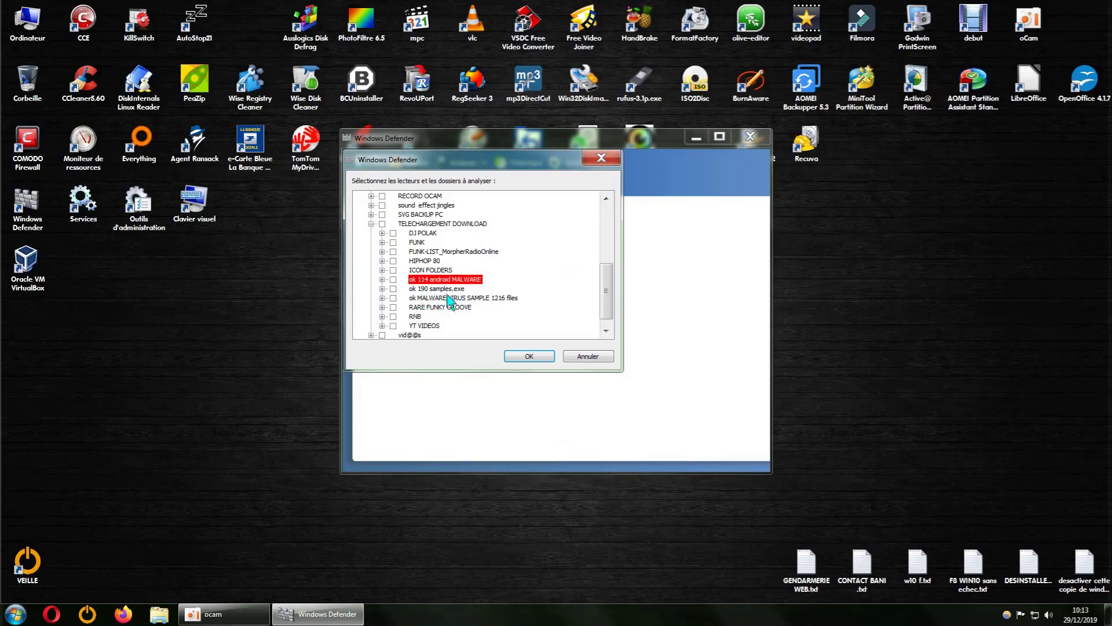
left_click(394, 288)
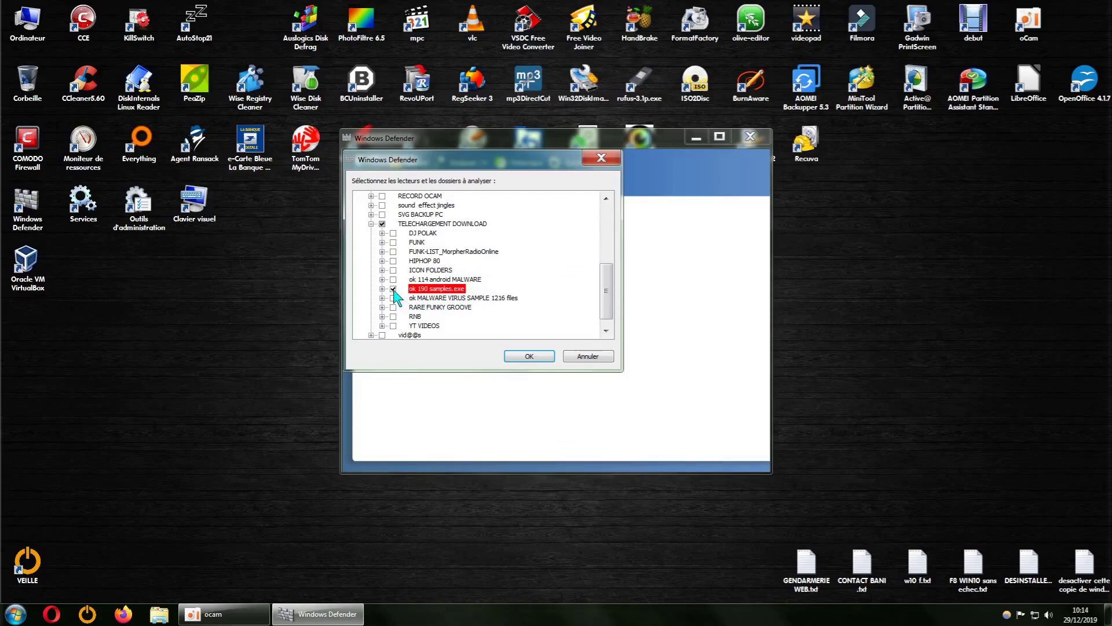
left_click(529, 355)
left_click(389, 312)
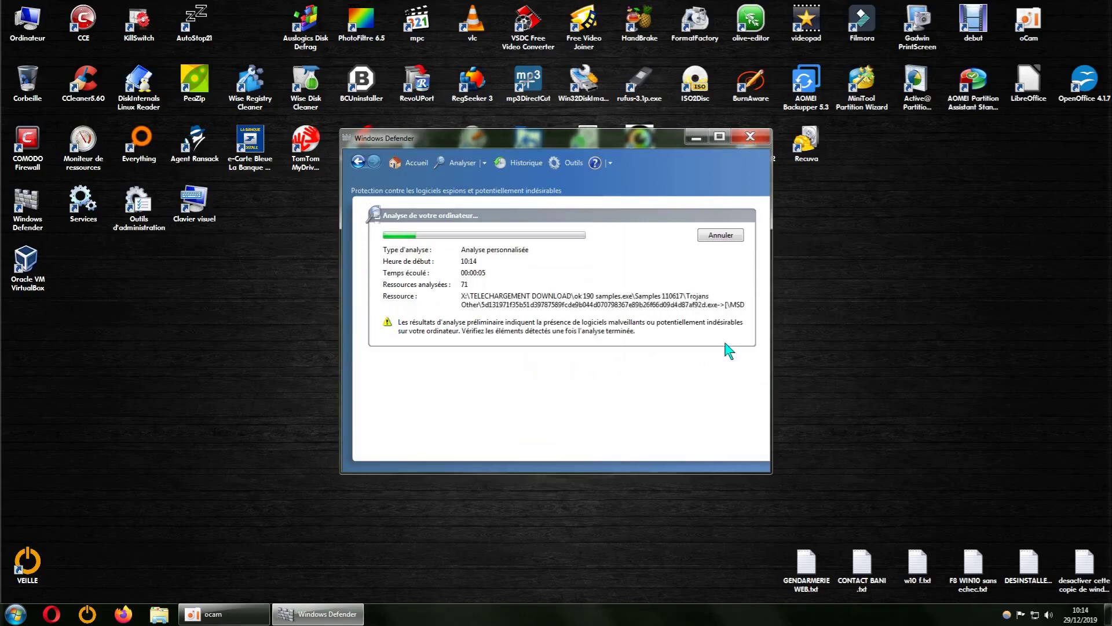
Reposition and enlarge the Windows Defender window so the scan details fill most of the desktop.
left_click_drag(633, 138, 541, 40)
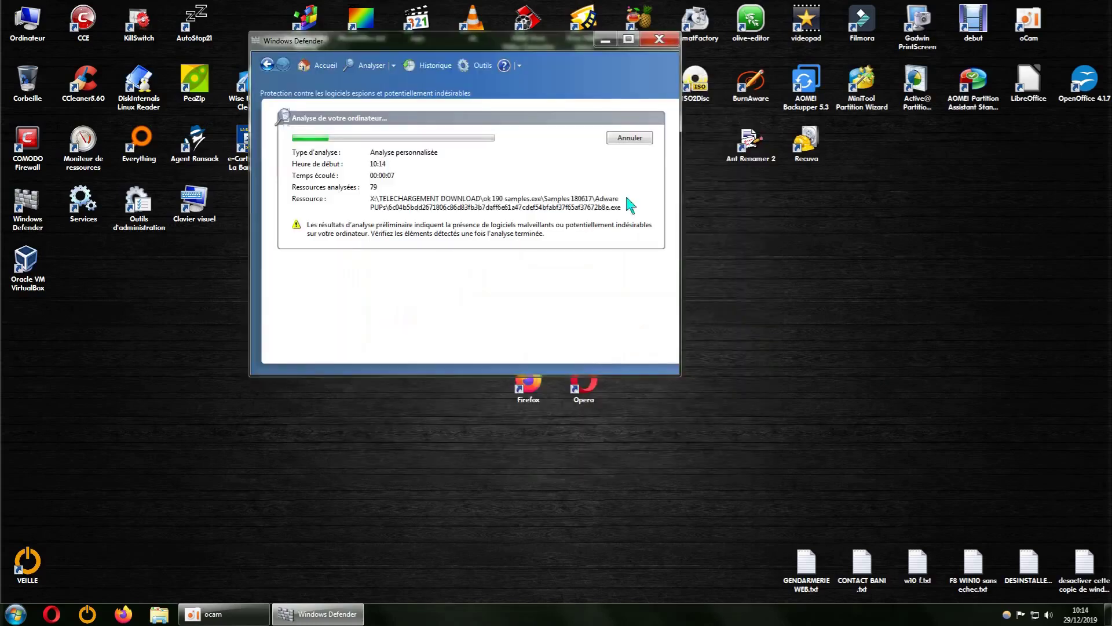
left_click_drag(698, 391, 985, 566)
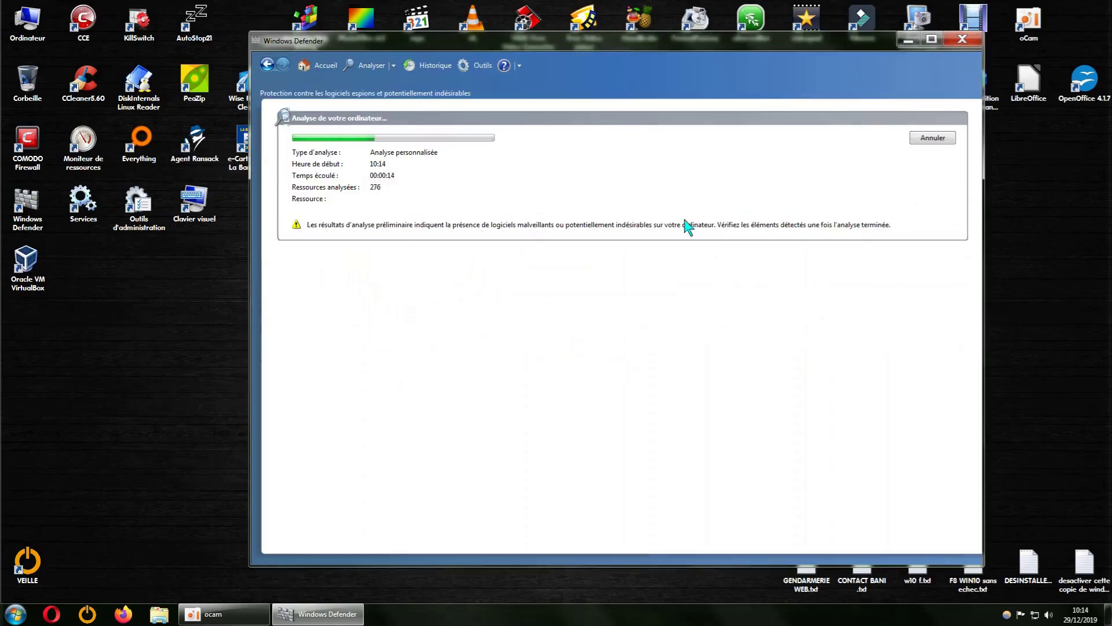
mouse_move(724, 38)
left_mouse_down()
mouse_move(671, 22)
mouse_move(753, 30)
mouse_move(721, 36)
left_mouse_up()
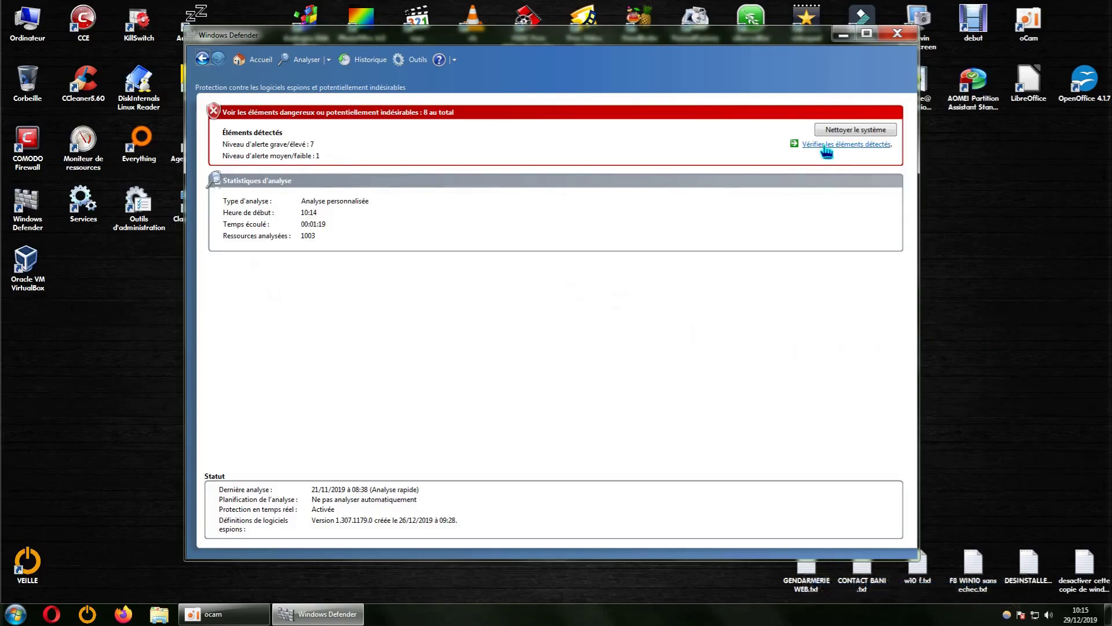
Open the list of detected items from the scan and review every entry with its alert level and action.
left_click(827, 145)
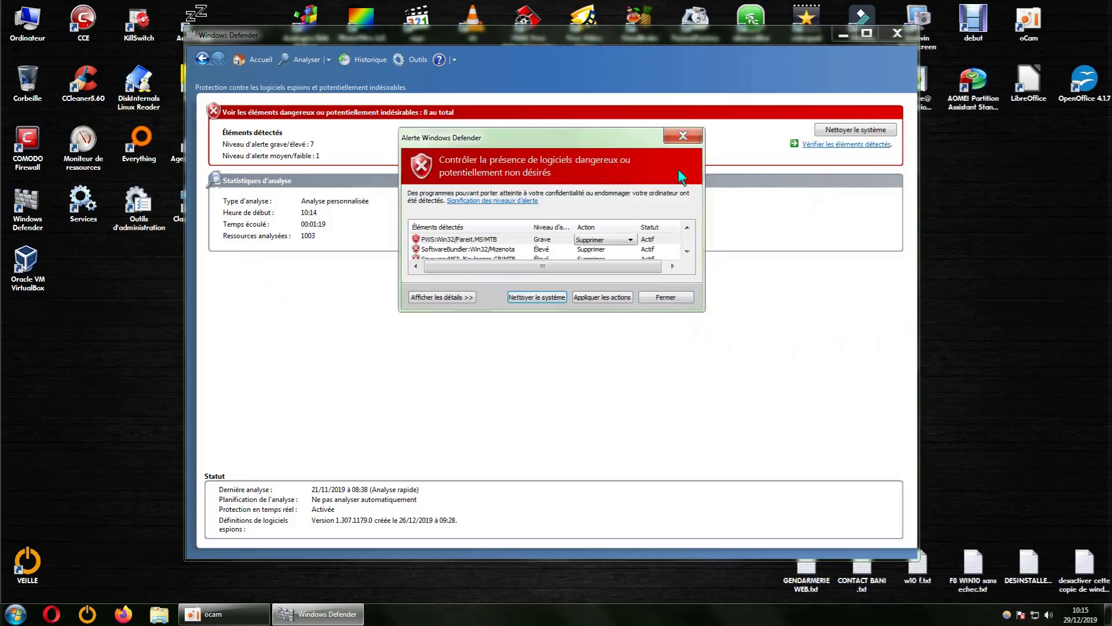
left_click_drag(637, 138, 602, 139)
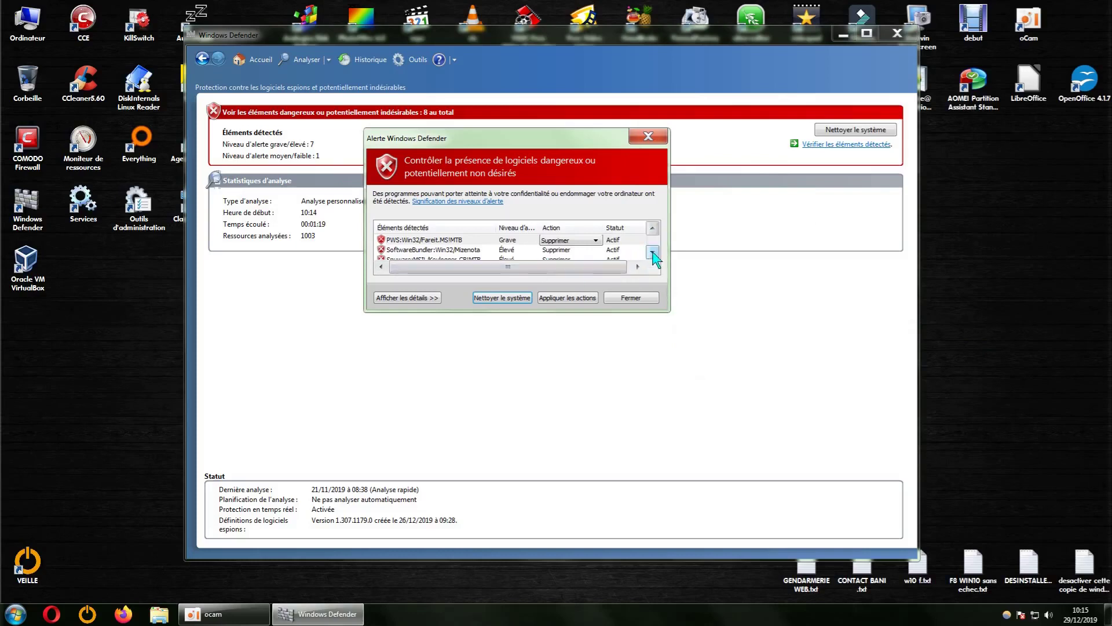
left_click(652, 251)
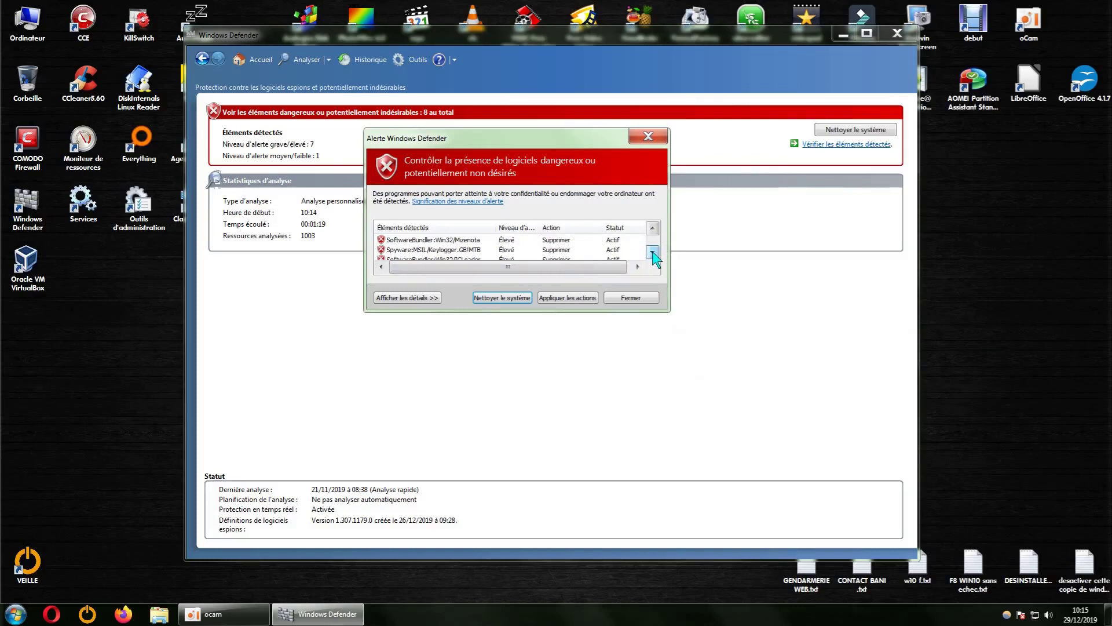
left_click(652, 250)
left_click(652, 251)
left_click(653, 251)
left_click(652, 251)
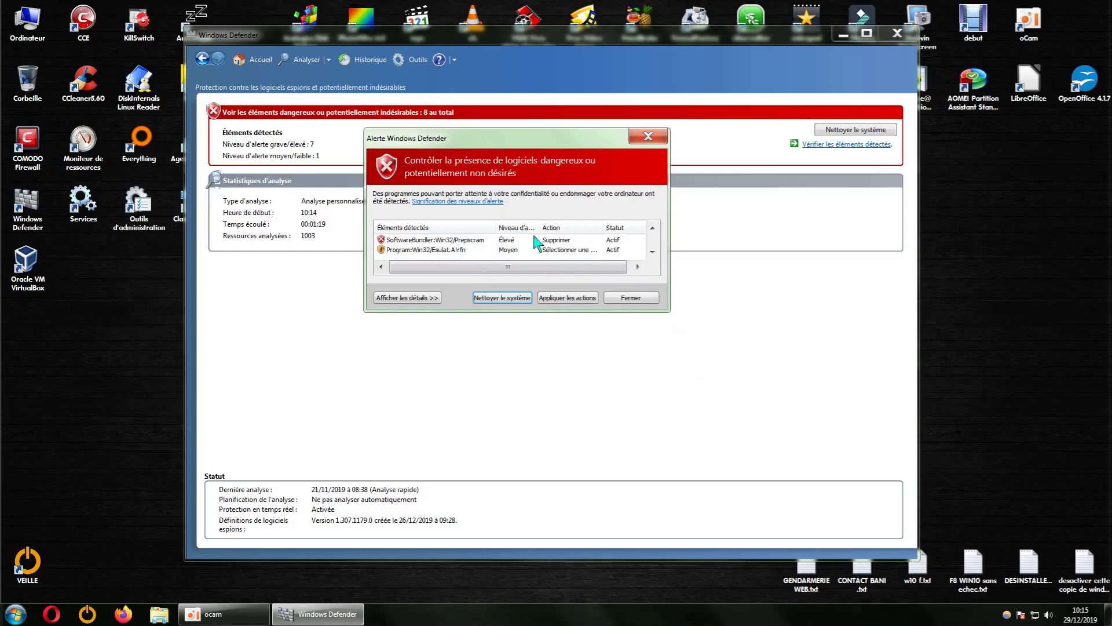
Dismiss the detection alert without cleaning or applying any action, and close Windows Defender.
left_click(648, 139)
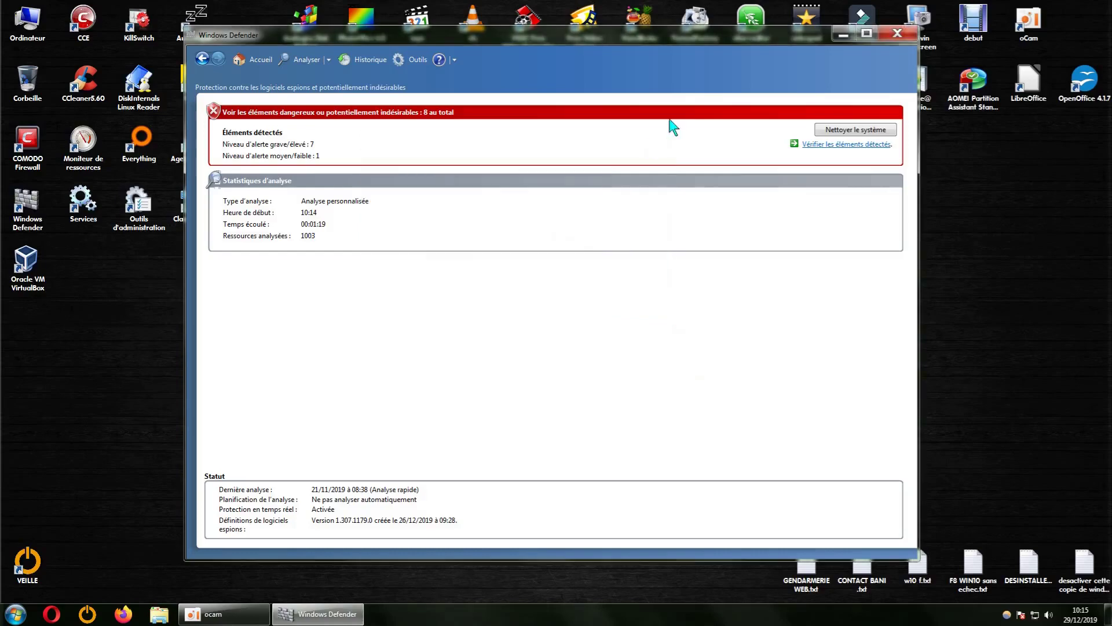
left_click(896, 33)
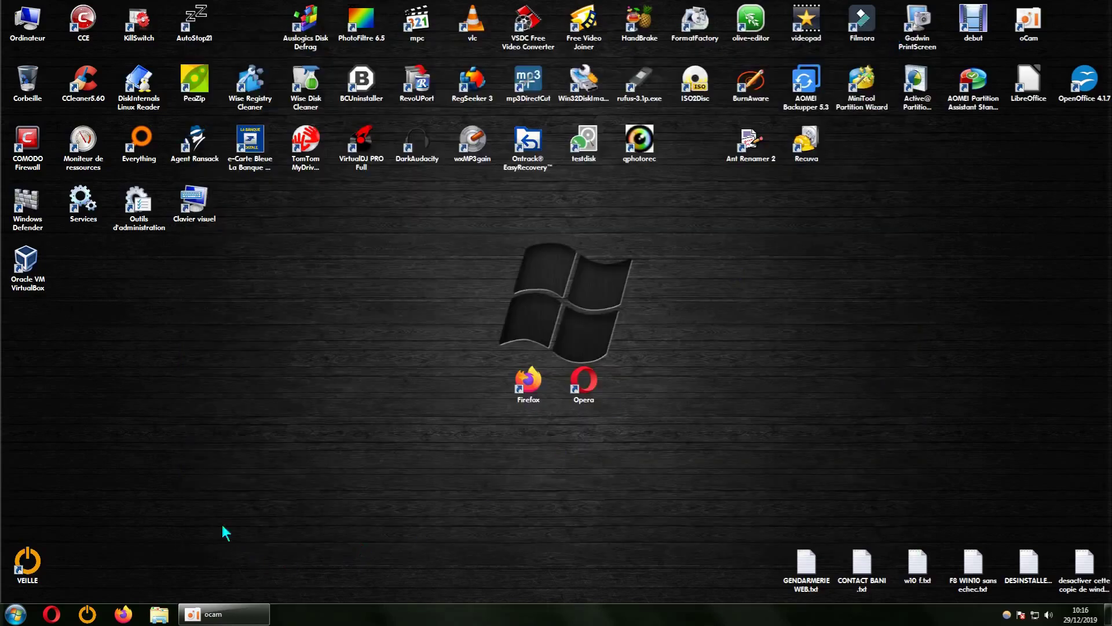
mouse_move(228, 618)
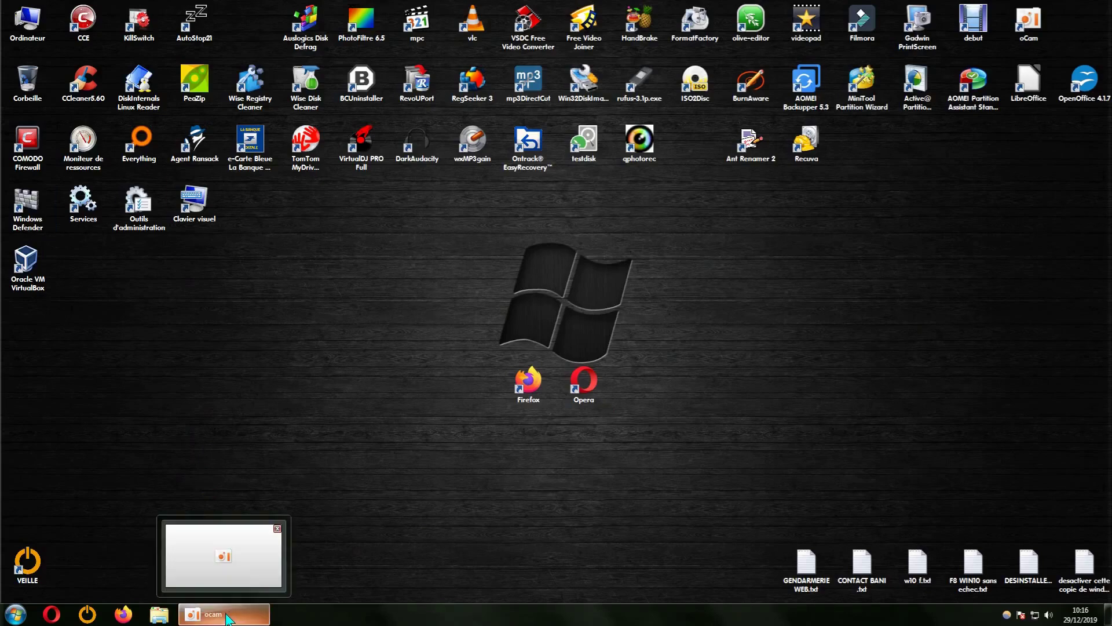